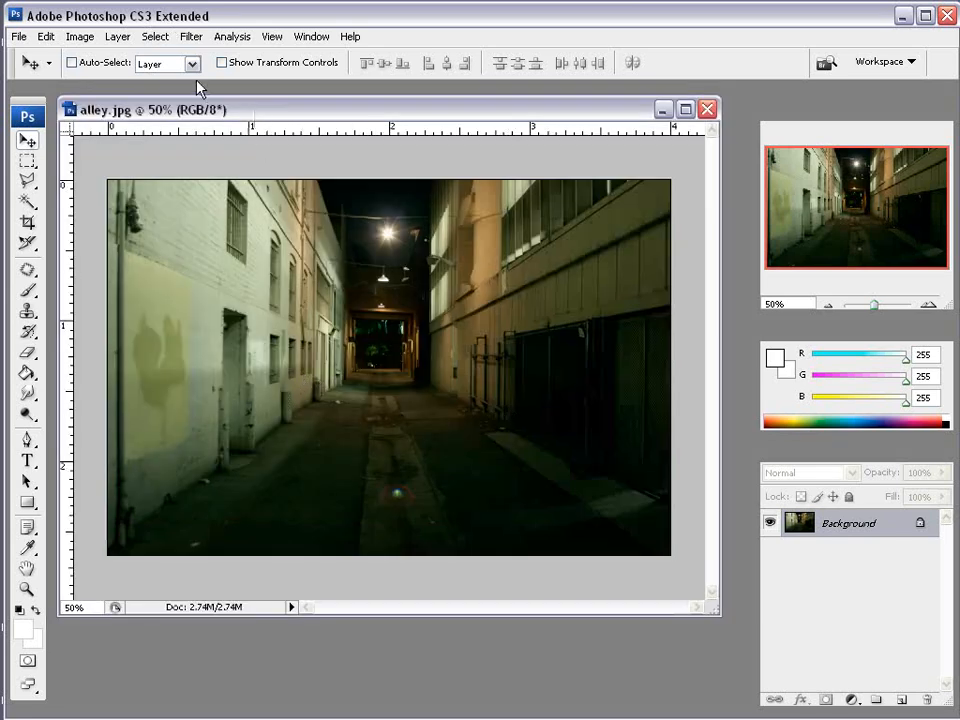
Create a perspective plane over the alley floor in the Vanishing Point filter and extend its near edge past the image's lower border
{"action": "left_click", "coordinate": [191, 38]}
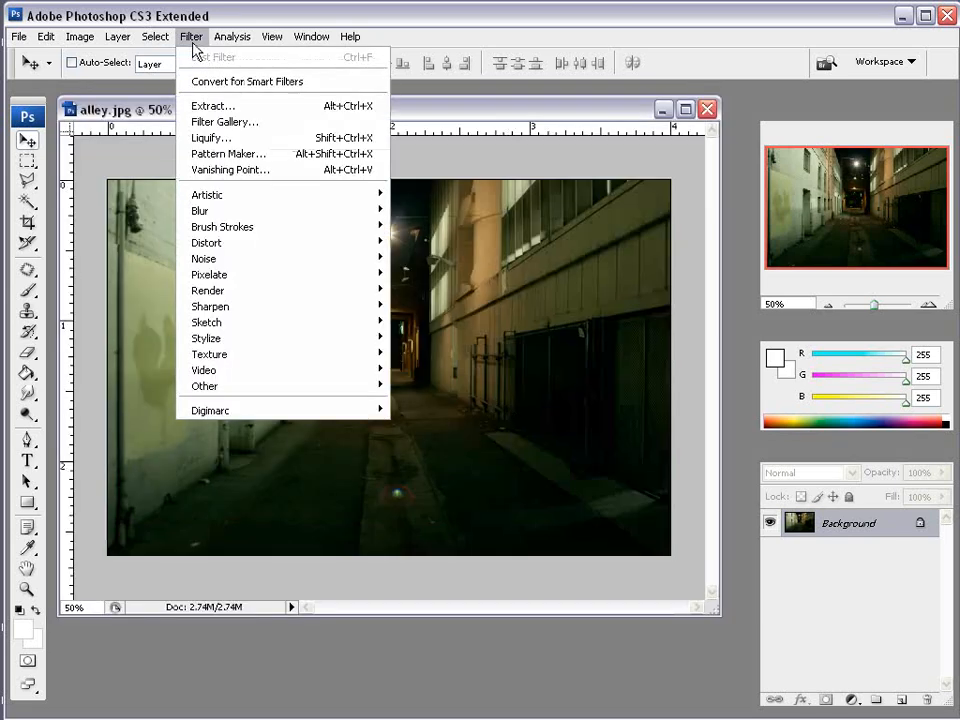
{"action": "left_click", "coordinate": [225, 170]}
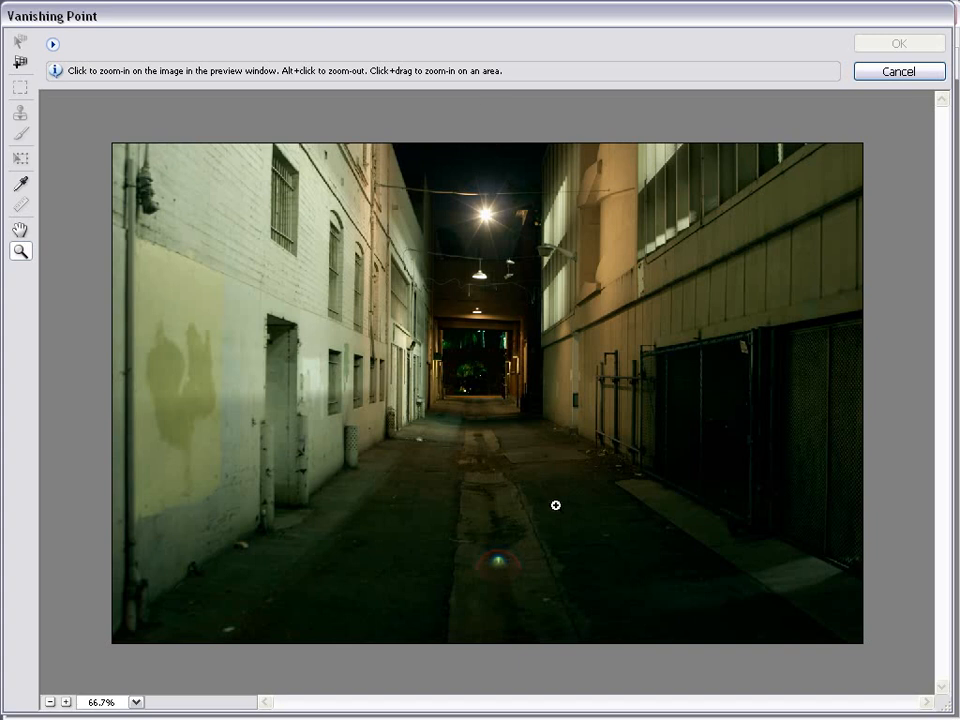
{"action": "left_click", "coordinate": [22, 60]}
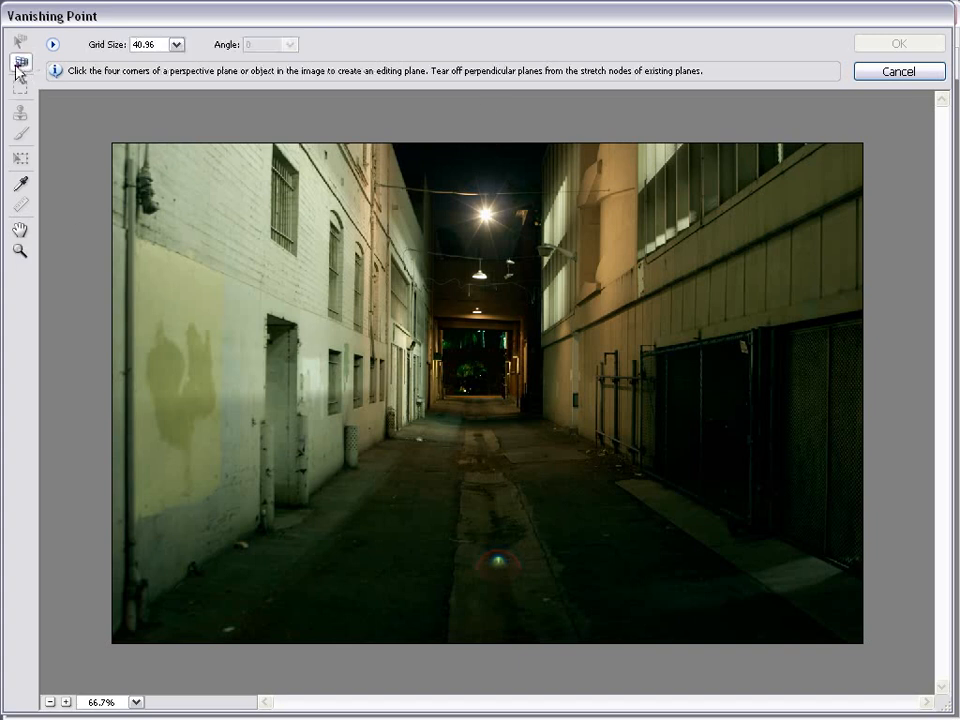
{"action": "left_click", "coordinate": [445, 396]}
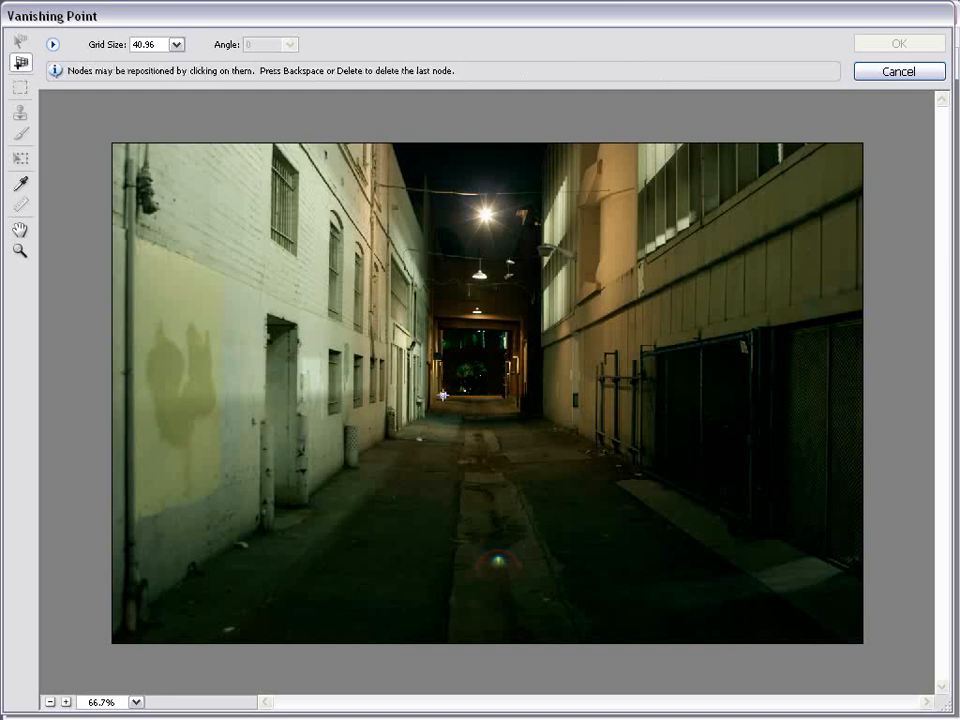
{"action": "left_click", "coordinate": [506, 395]}
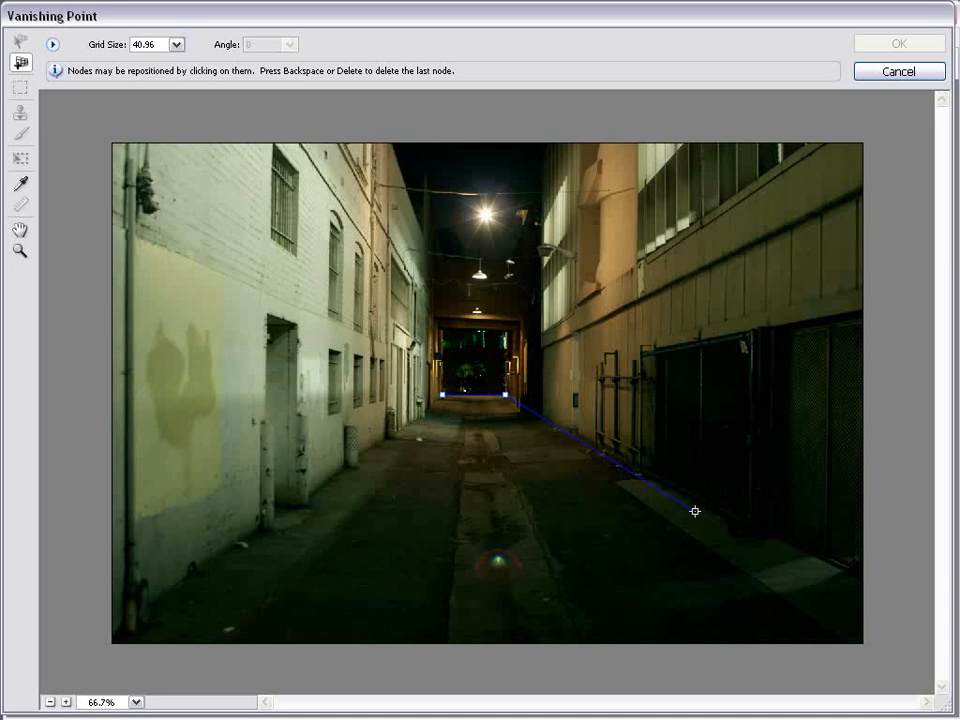
{"action": "left_click", "coordinate": [844, 567]}
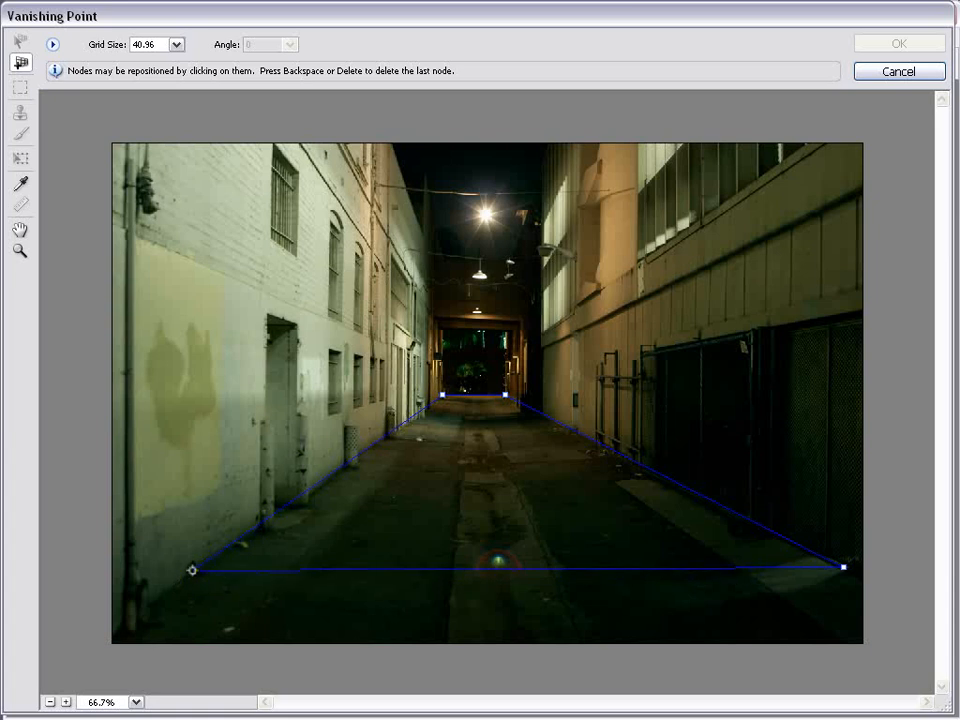
{"action": "left_click", "coordinate": [843, 567]}
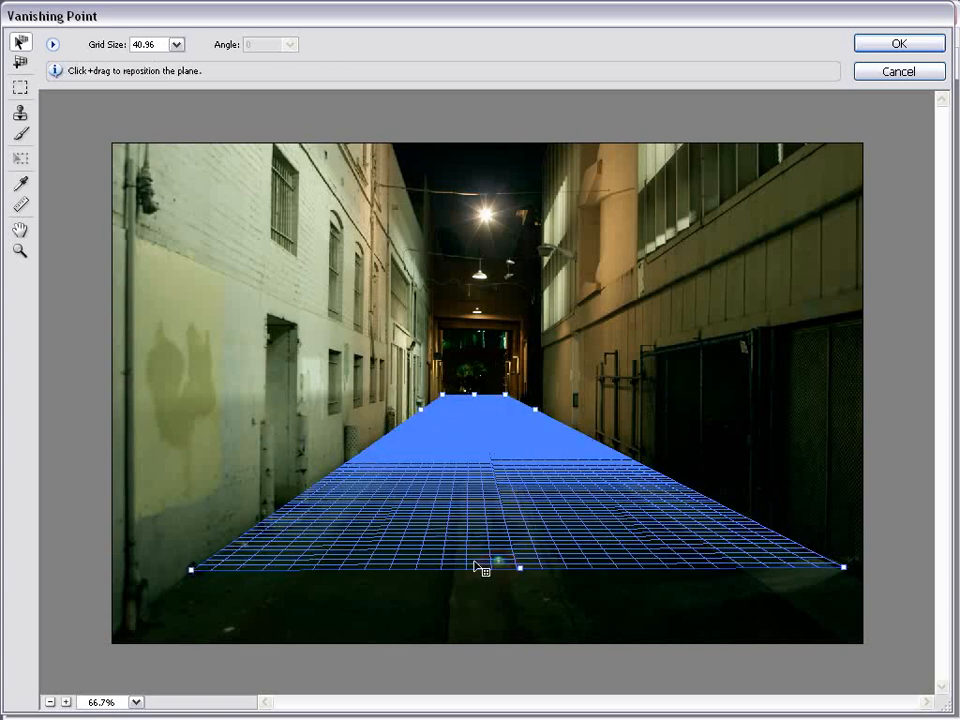
{"action": "left_click_drag", "start_coordinate": [519, 568], "coordinate": [518, 654]}
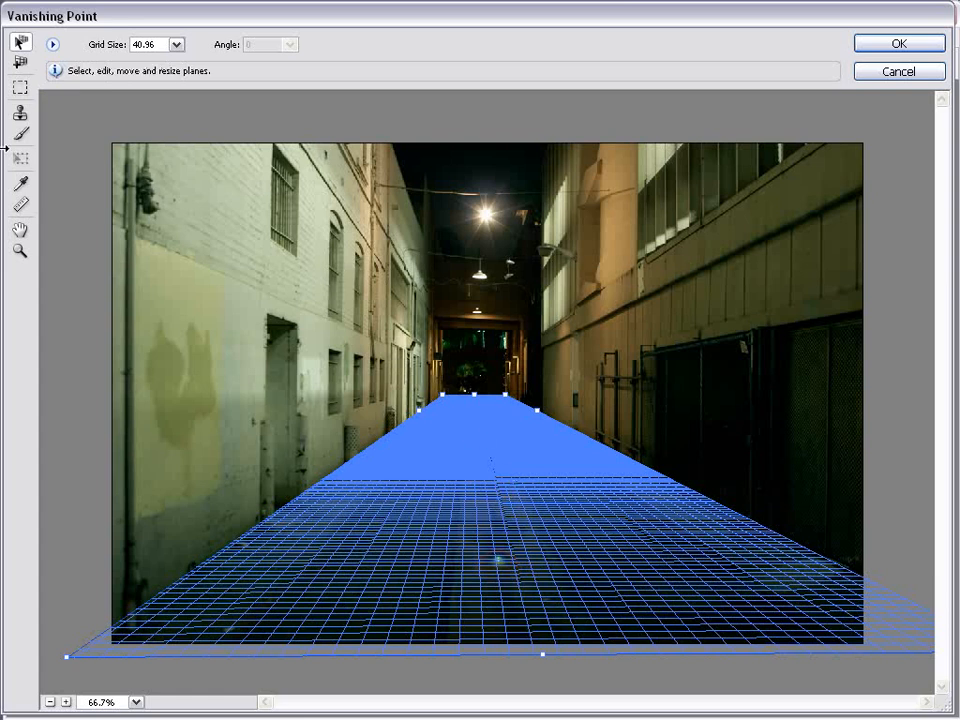
Tear off perpendicular planes from both long sides of the floor plane to cover the right and left alley walls
{"action": "left_click", "coordinate": [22, 62]}
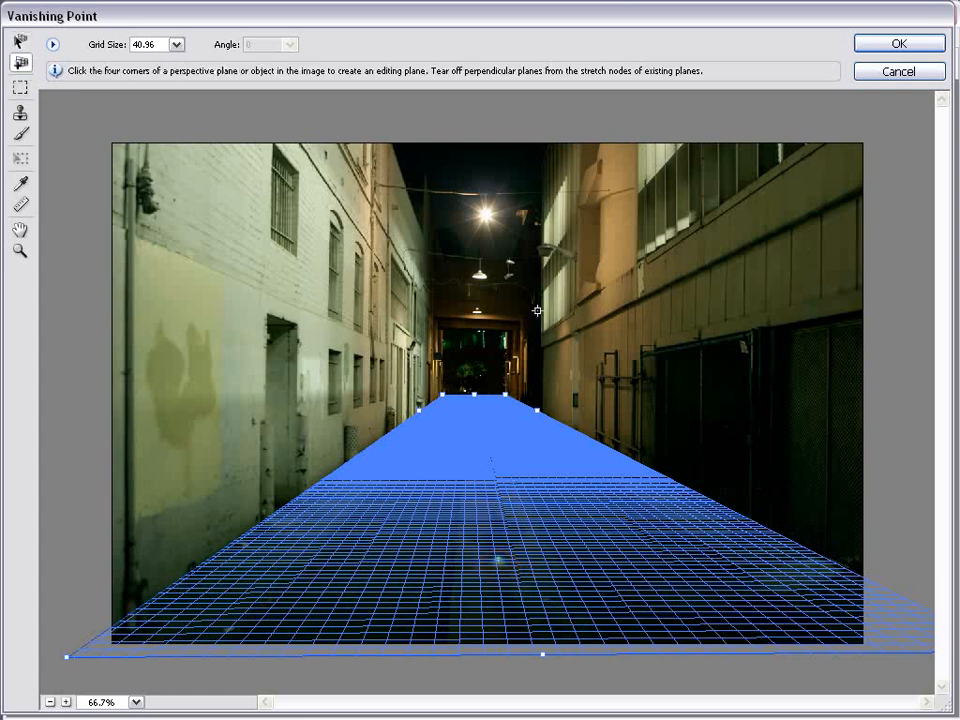
{"action": "left_click_drag", "start_coordinate": [538, 413], "coordinate": [542, 170]}
{"action": "left_click", "coordinate": [21, 65]}
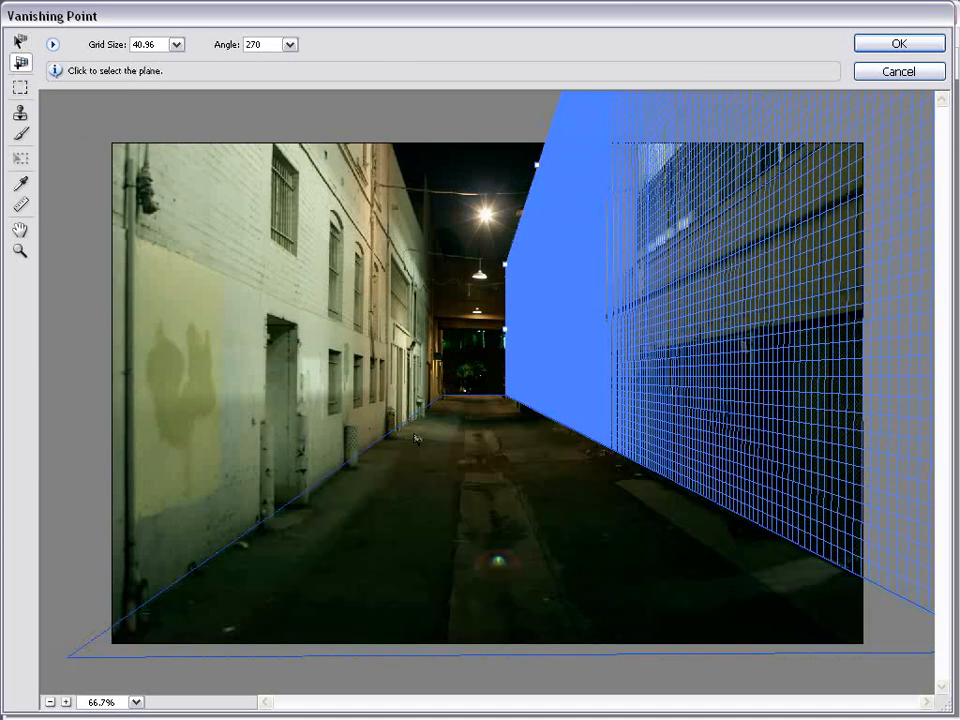
{"action": "left_click", "coordinate": [415, 438]}
{"action": "left_click_drag", "start_coordinate": [424, 420], "coordinate": [364, 154]}
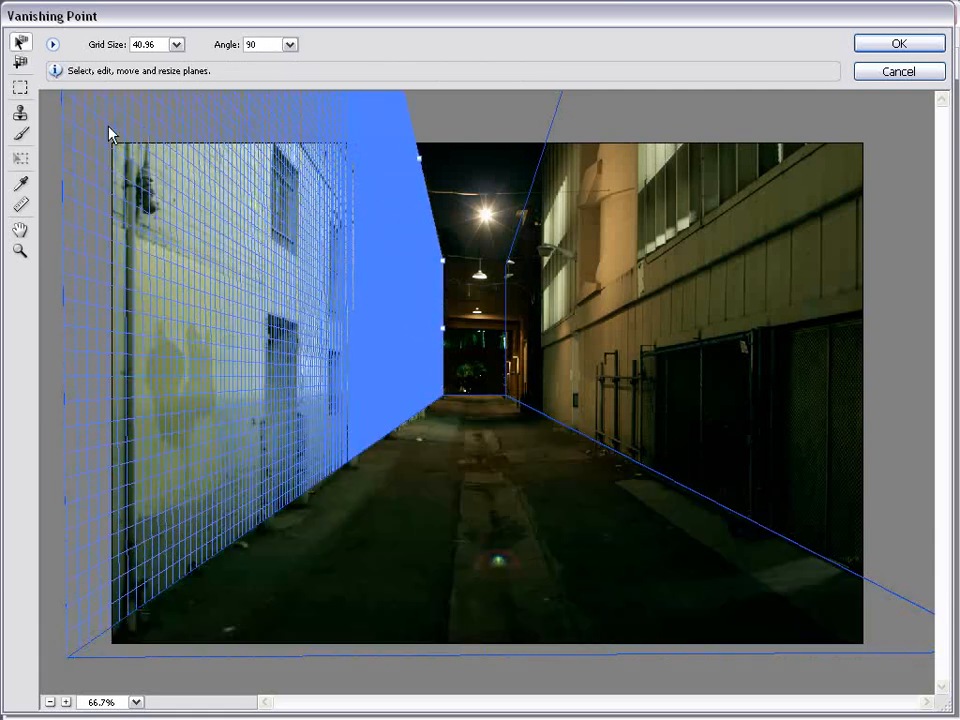
Tear off a back wall plane from the floor's far edge and a ceiling plane from the top of that back wall
{"action": "left_click", "coordinate": [21, 63]}
{"action": "left_click", "coordinate": [476, 400]}
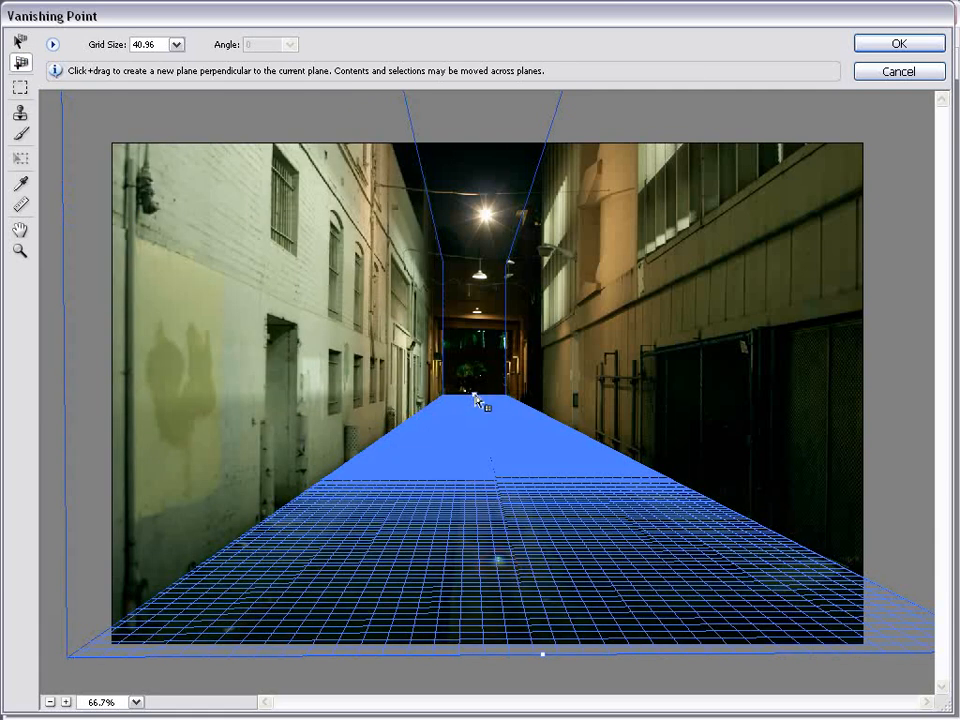
{"action": "left_click_drag", "start_coordinate": [476, 400], "coordinate": [468, 256]}
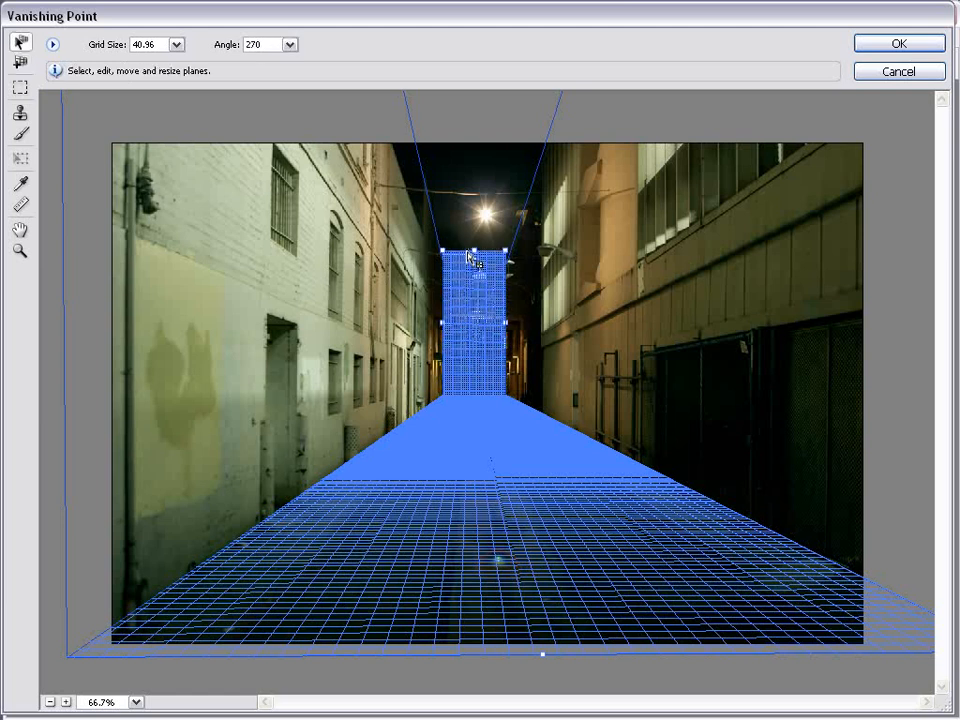
{"action": "left_click", "coordinate": [470, 257]}
{"action": "left_click", "coordinate": [21, 63]}
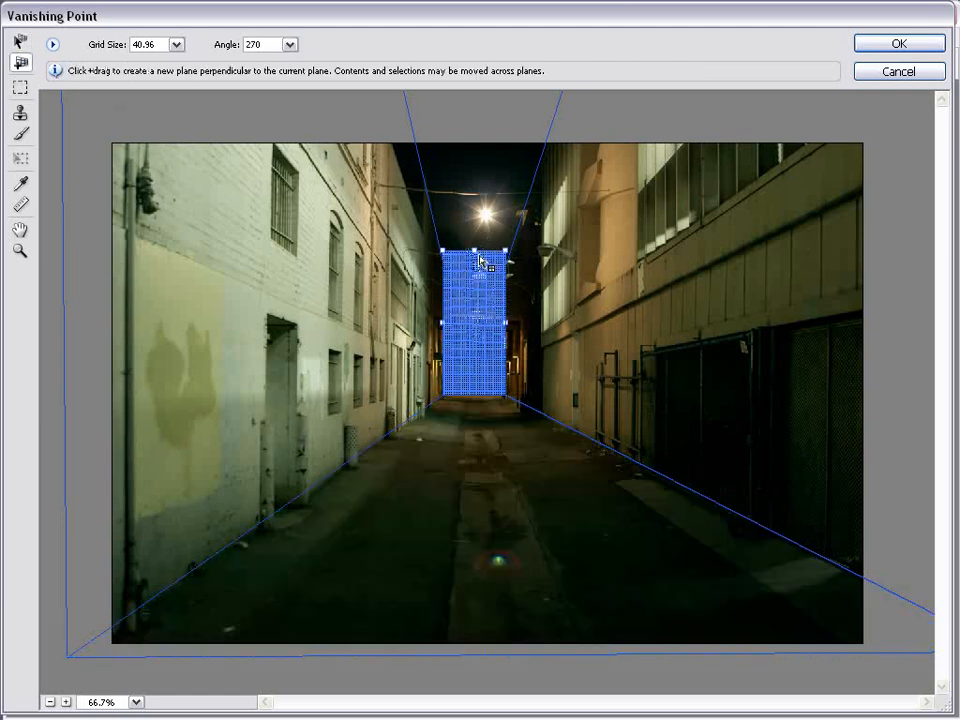
{"action": "left_click_drag", "start_coordinate": [479, 257], "coordinate": [497, 79]}
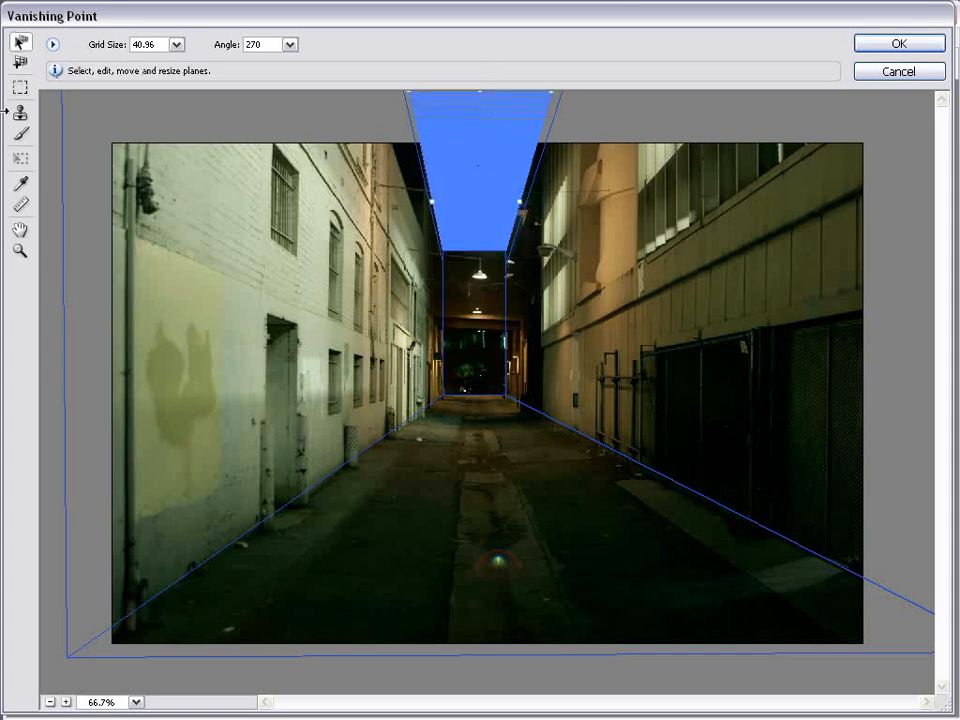
Adjust the upper edges of the right and left wall planes to meet the ceiling plane, then deselect all planes
{"action": "left_click", "coordinate": [692, 214]}
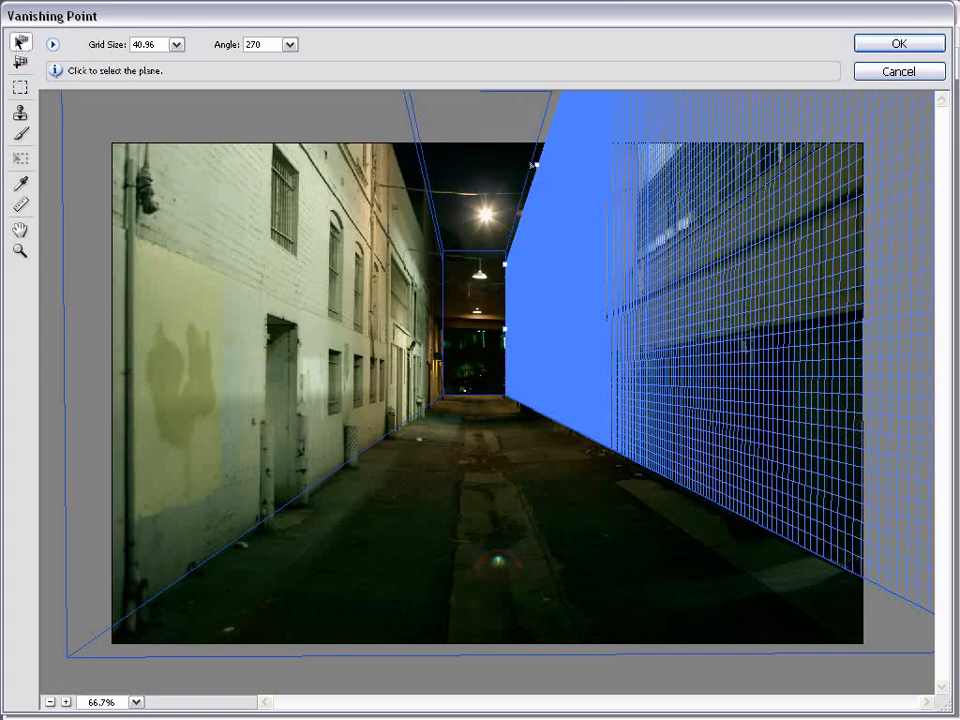
{"action": "left_click_drag", "start_coordinate": [533, 163], "coordinate": [536, 138]}
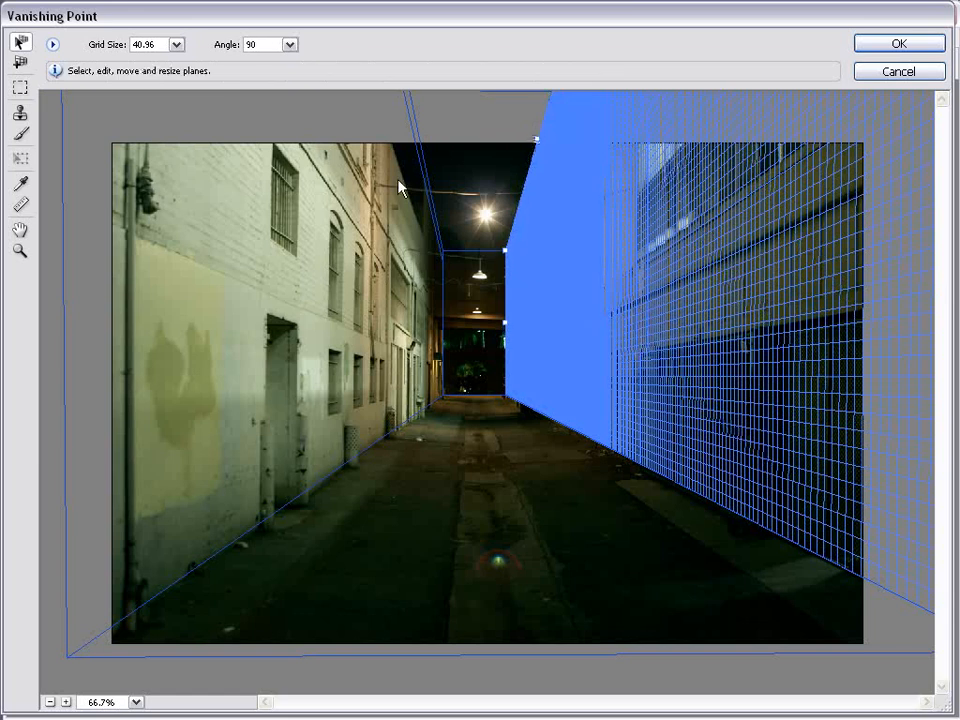
{"action": "left_click", "coordinate": [408, 170]}
{"action": "left_click_drag", "start_coordinate": [420, 141], "coordinate": [418, 133]}
{"action": "left_click", "coordinate": [411, 665]}
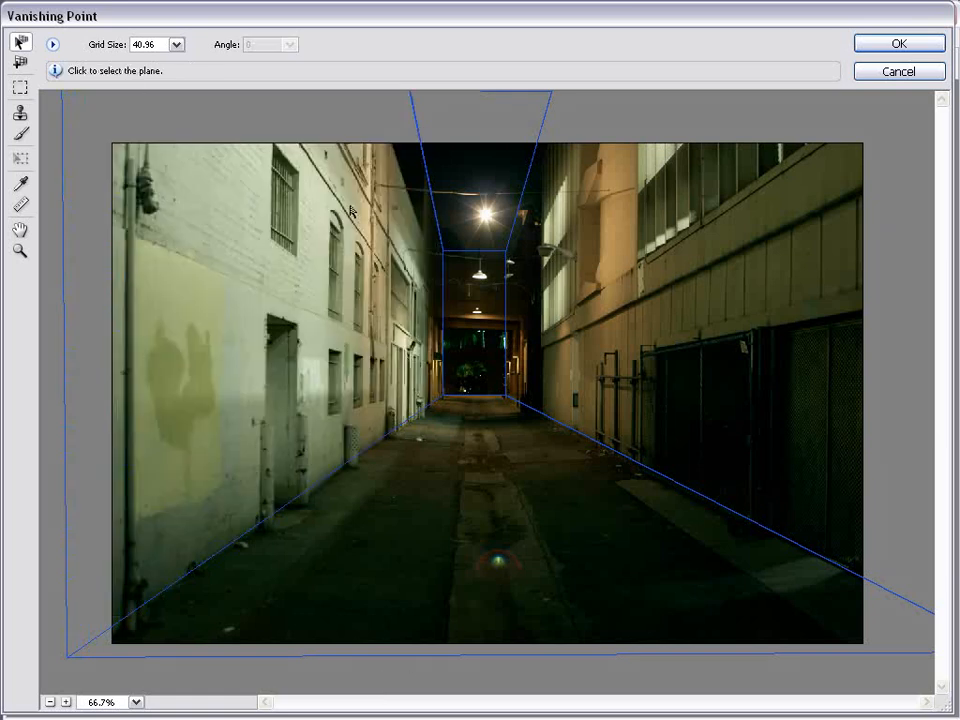
Export the planes for After Effects CS3 as a .vpe file named alley in the VPE folder
{"action": "left_click", "coordinate": [52, 45]}
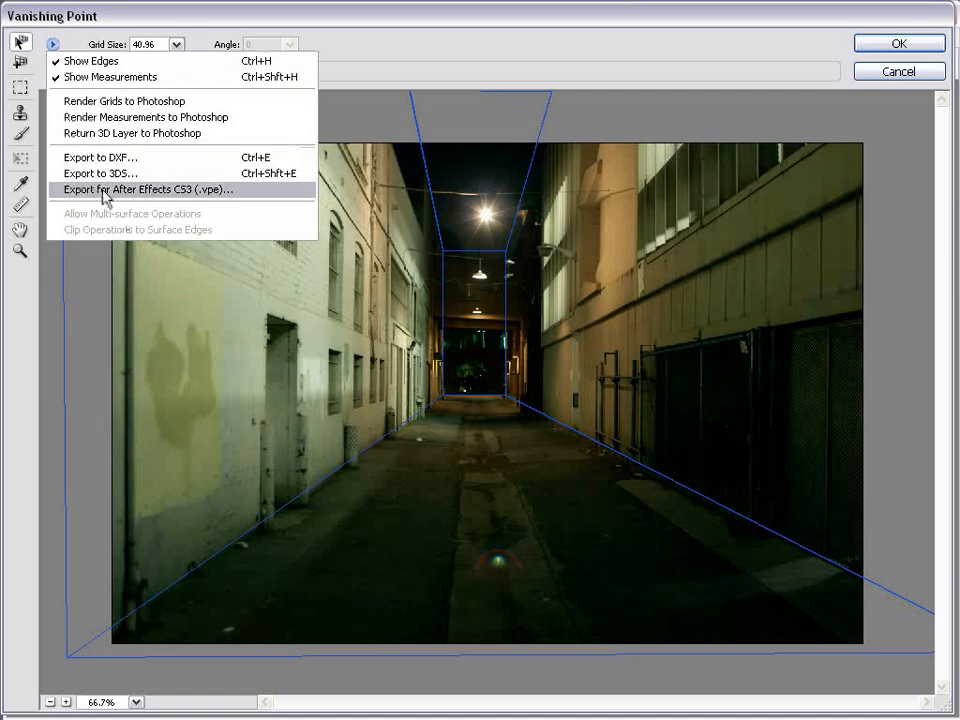
{"action": "left_click", "coordinate": [158, 193]}
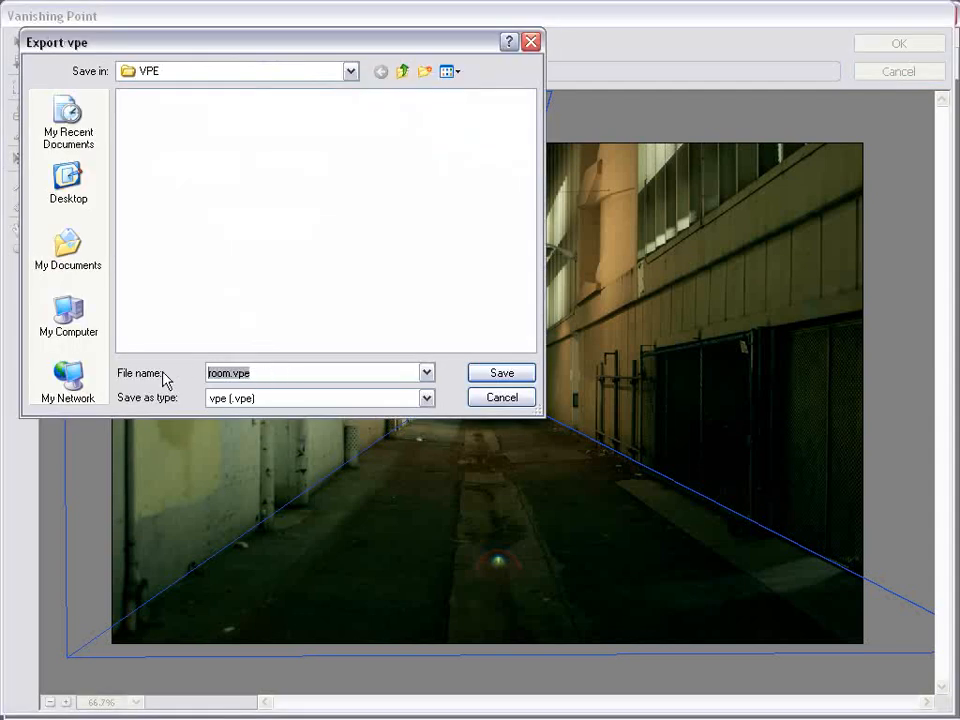
{"action": "type", "text": "alley"}
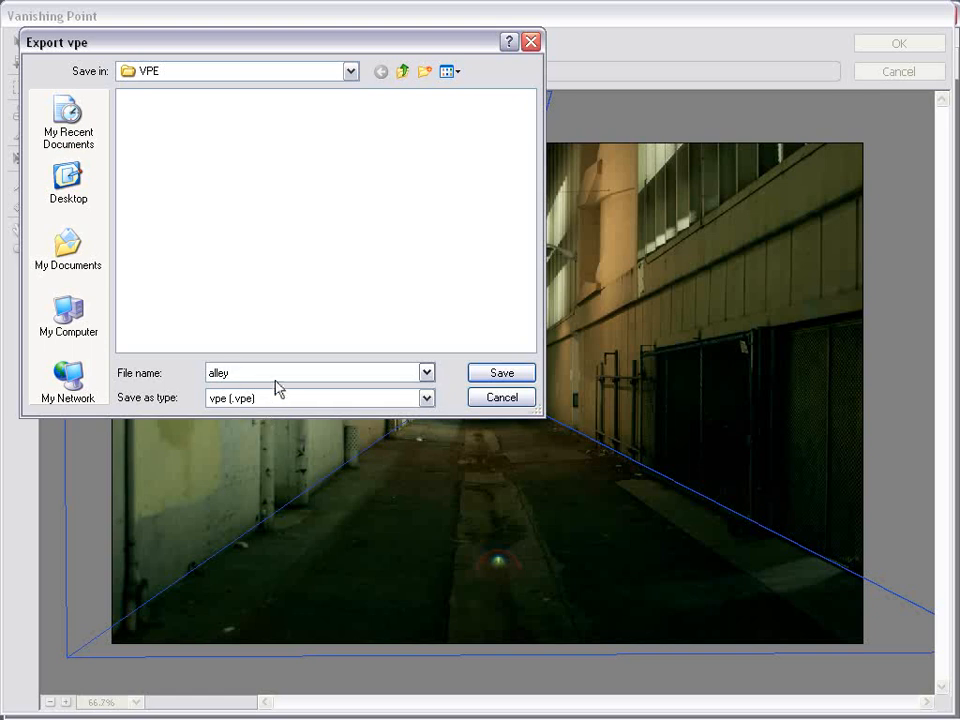
{"action": "left_click_drag", "start_coordinate": [278, 50], "coordinate": [392, 77]}
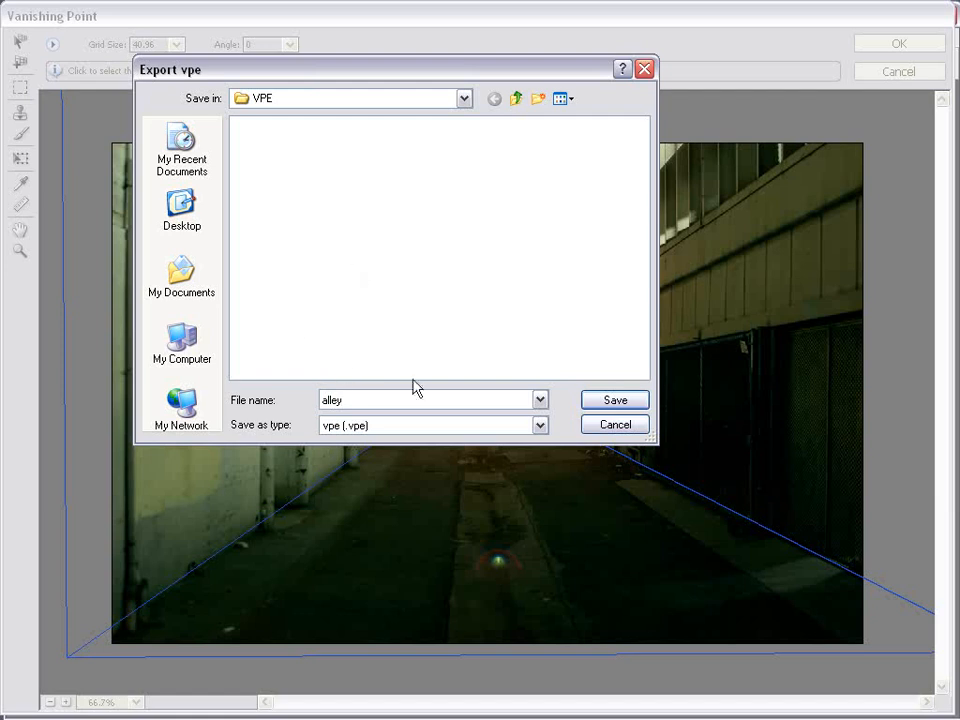
{"action": "left_click", "coordinate": [605, 404]}
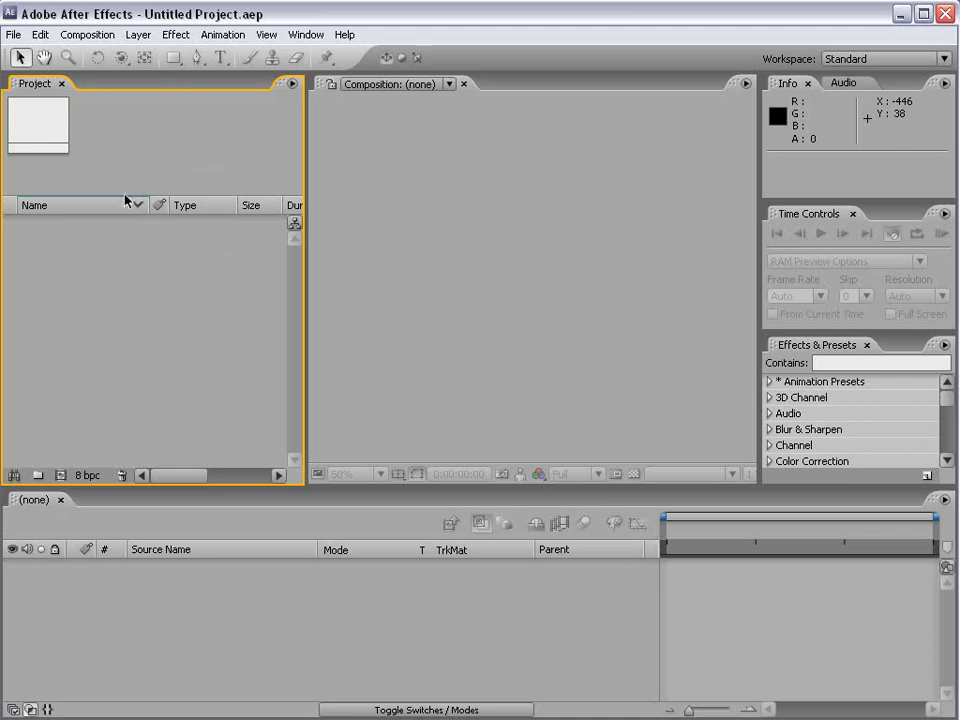
Switch to After Effects and import the Vanishing Point file alley.vpe into the project
{"action": "left_click", "coordinate": [14, 34]}
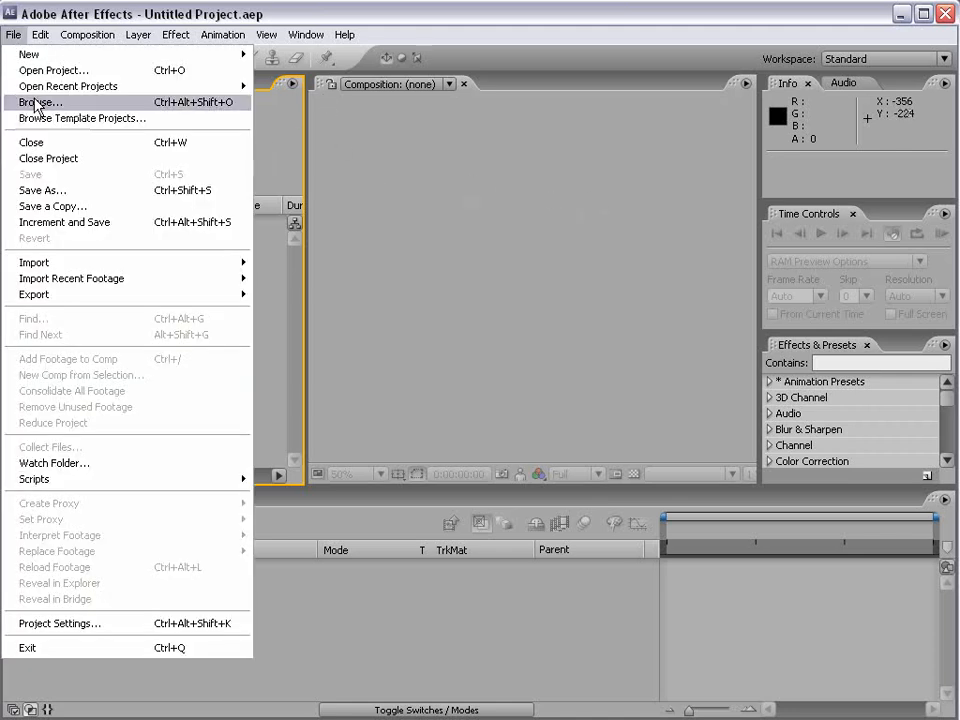
{"action": "mouse_move", "coordinate": [66, 266]}
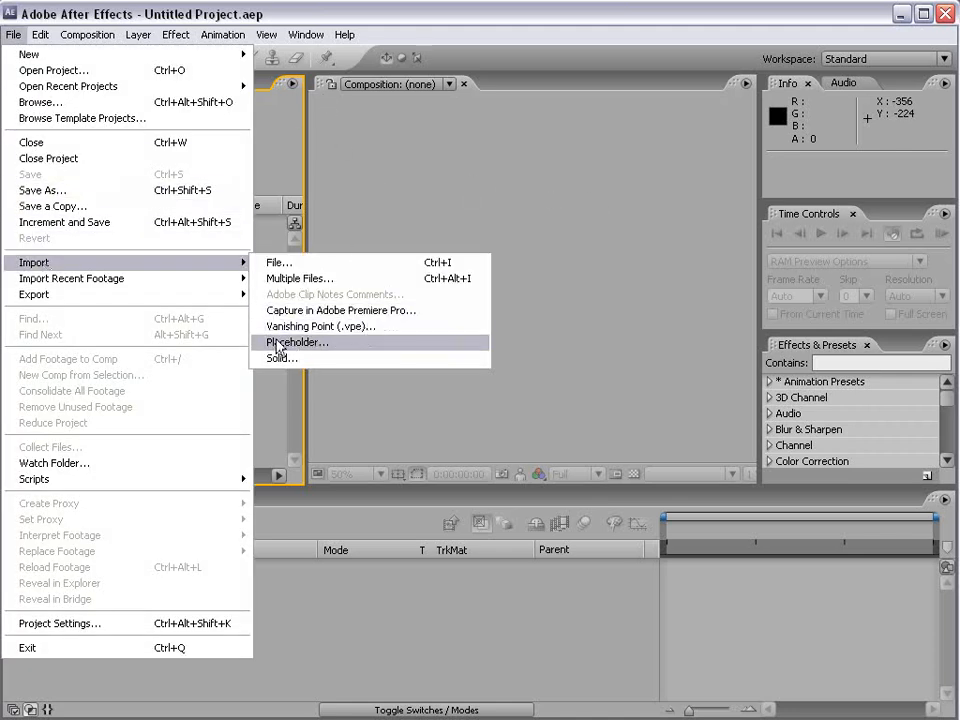
{"action": "left_click", "coordinate": [358, 326]}
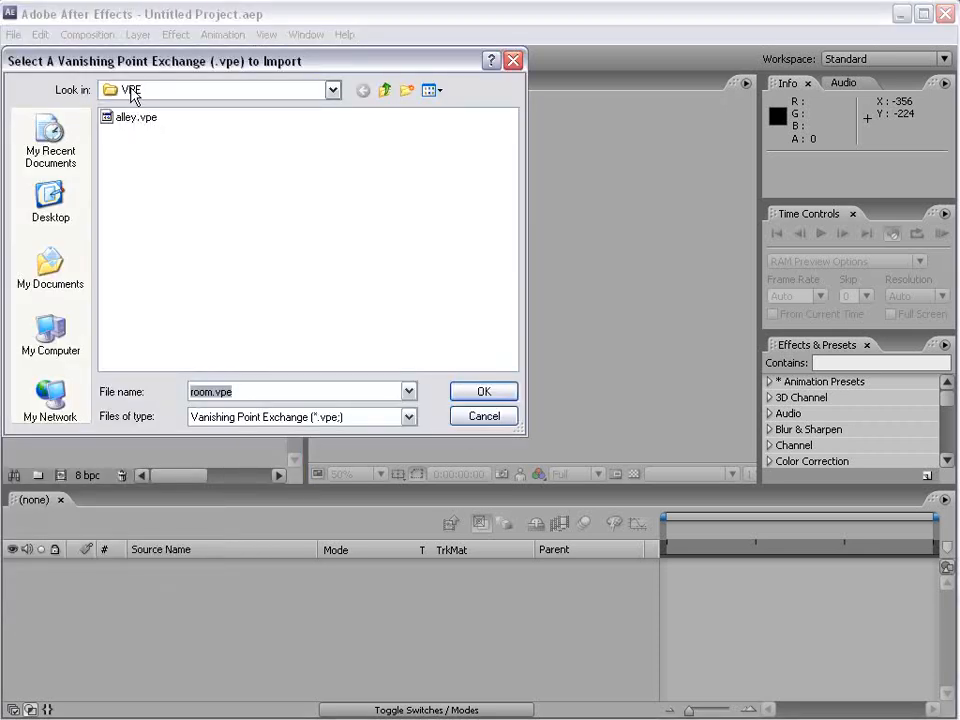
{"action": "left_click_drag", "start_coordinate": [92, 54], "coordinate": [99, 54]}
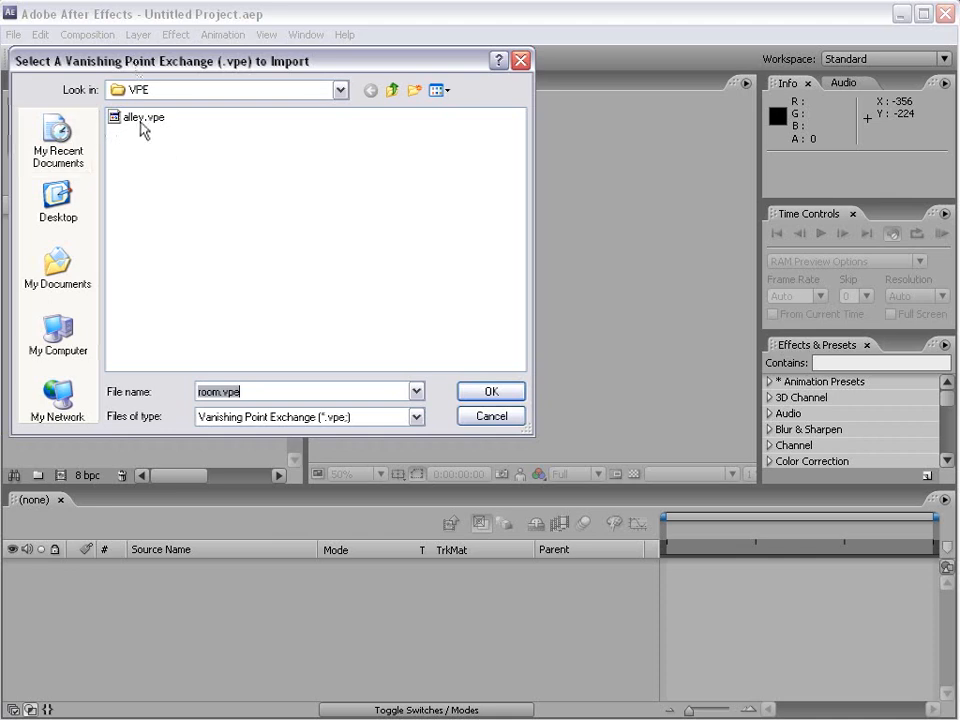
{"action": "left_click", "coordinate": [141, 120]}
{"action": "left_click", "coordinate": [490, 395]}
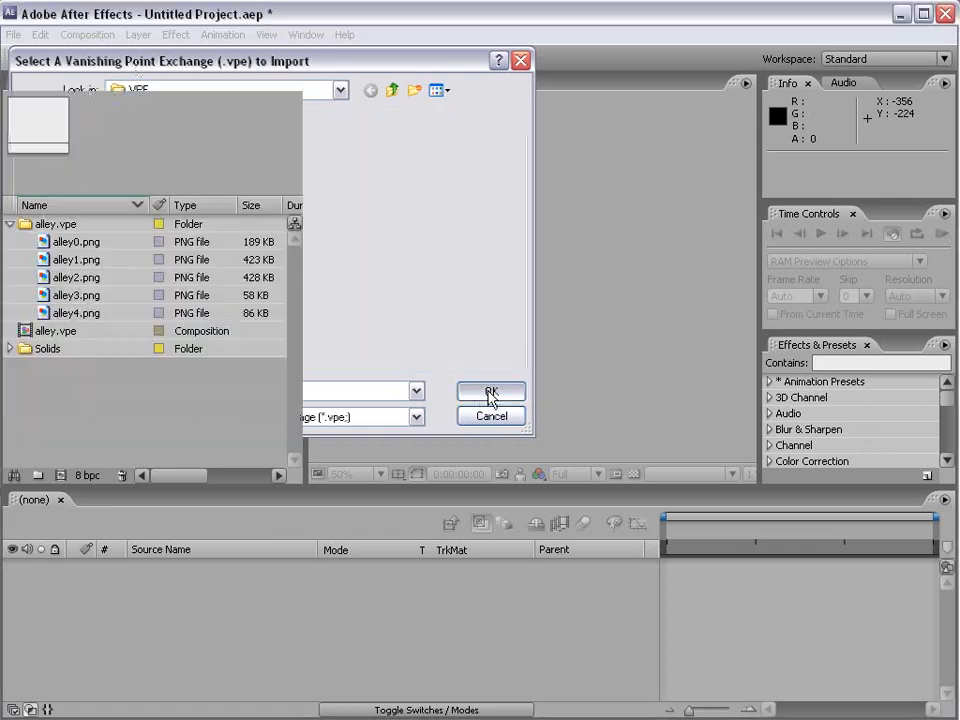
{"action": "left_click", "coordinate": [102, 395]}
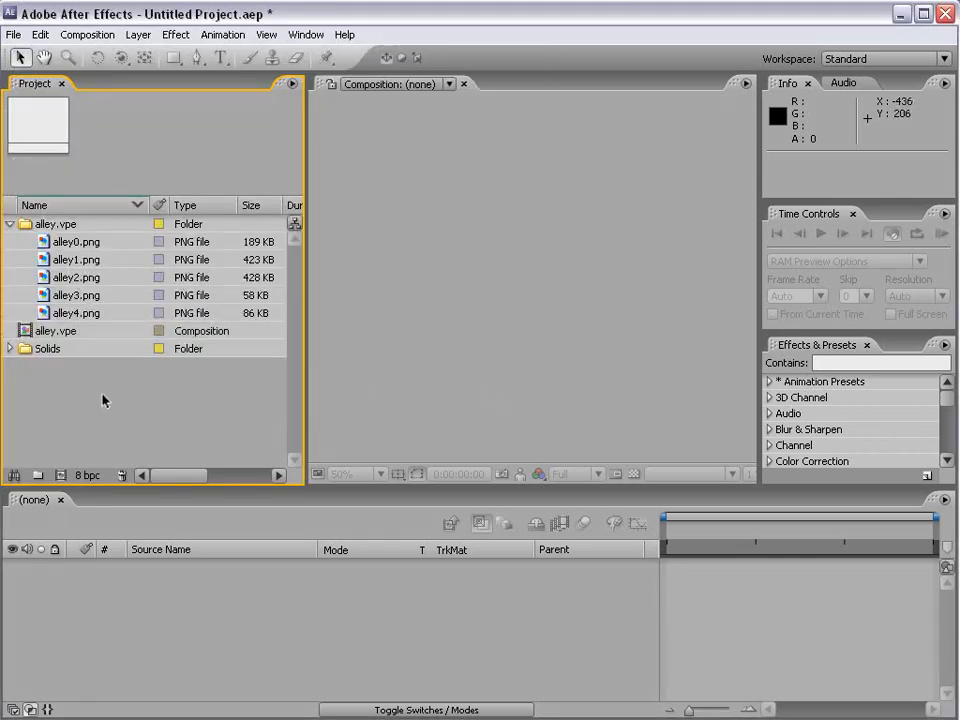
Examine the extracted plane images in the alley.vpe folder, viewing alley1.png through alley4.png as footage
{"action": "left_click", "coordinate": [41, 227]}
{"action": "left_click", "coordinate": [57, 245]}
{"action": "left_click", "coordinate": [76, 260]}
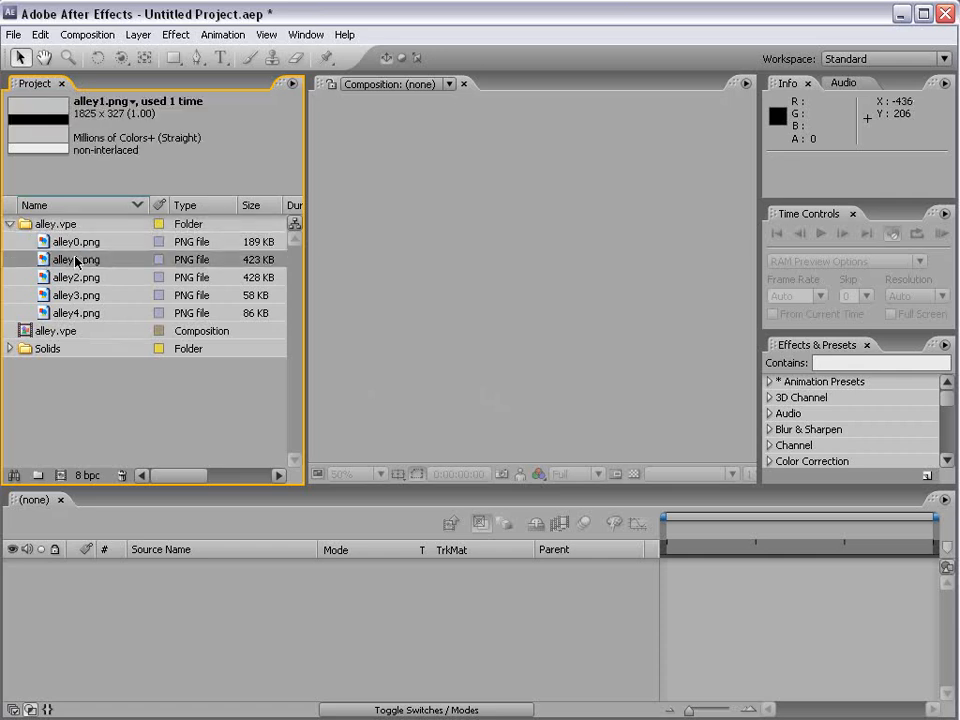
{"action": "double_click", "coordinate": [76, 260]}
{"action": "scroll", "coordinate": [523, 390], "scroll_direction": "down", "scroll_amount": 2}
{"action": "double_click", "coordinate": [76, 277]}
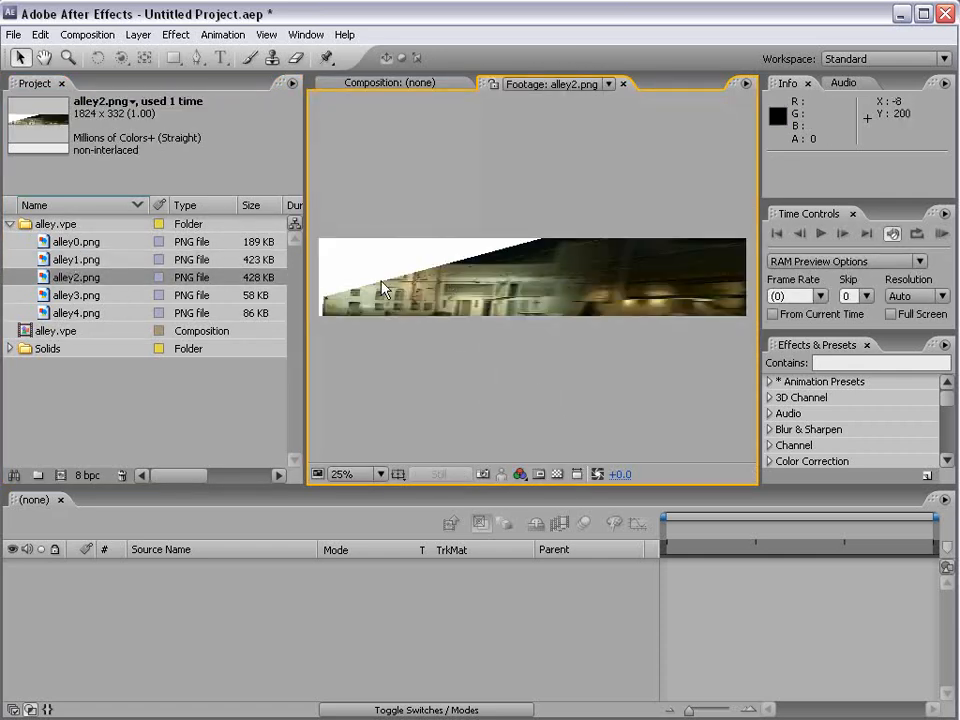
{"action": "double_click", "coordinate": [76, 295]}
{"action": "double_click", "coordinate": [66, 313]}
{"action": "scroll", "coordinate": [508, 290], "scroll_direction": "up", "scroll_amount": 1}
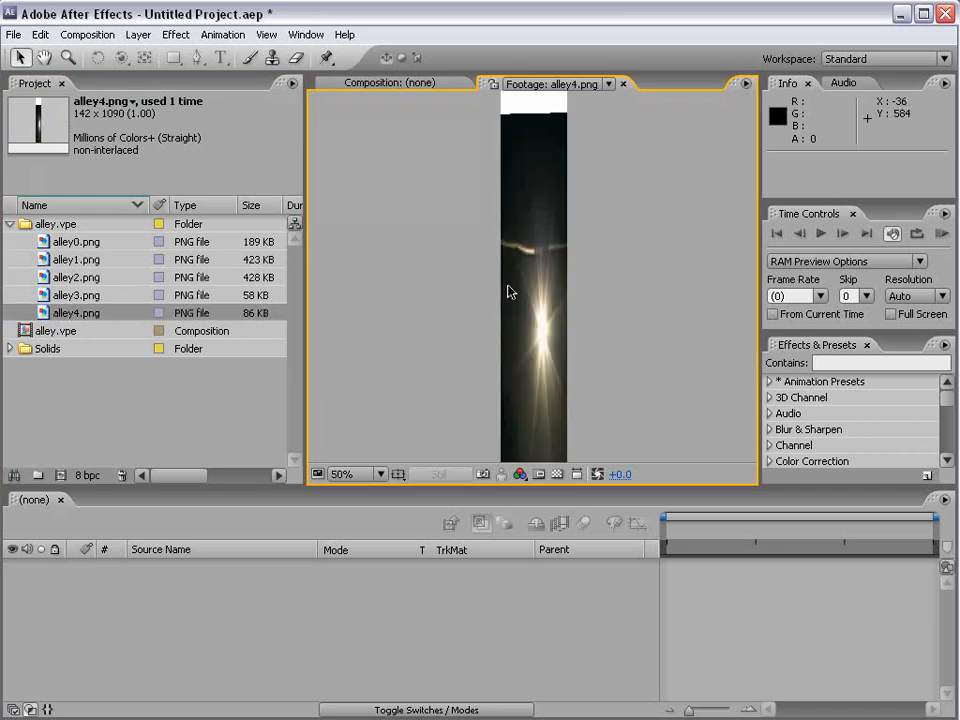
{"action": "scroll", "coordinate": [508, 290], "scroll_direction": "up", "scroll_amount": 1}
{"action": "scroll", "coordinate": [508, 290], "scroll_direction": "down", "scroll_amount": 1}
{"action": "scroll", "coordinate": [508, 290], "scroll_direction": "up", "scroll_amount": 1}
{"action": "scroll", "coordinate": [516, 295], "scroll_direction": "down", "scroll_amount": 1}
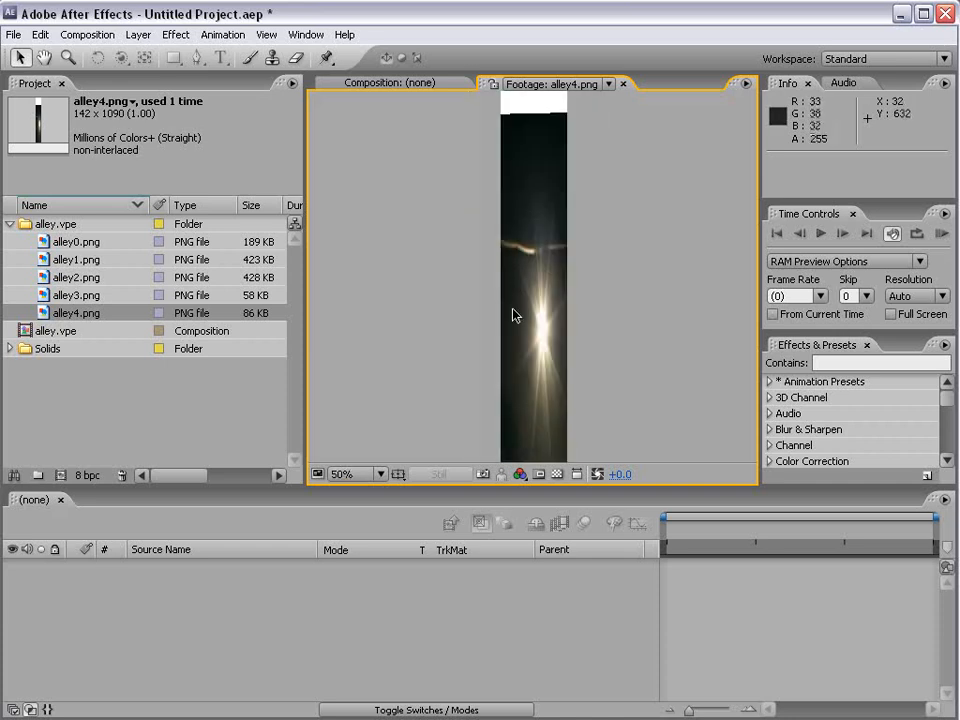
{"action": "key", "text": "h"}
{"action": "left_click_drag", "start_coordinate": [530, 375], "coordinate": [526, 319]}
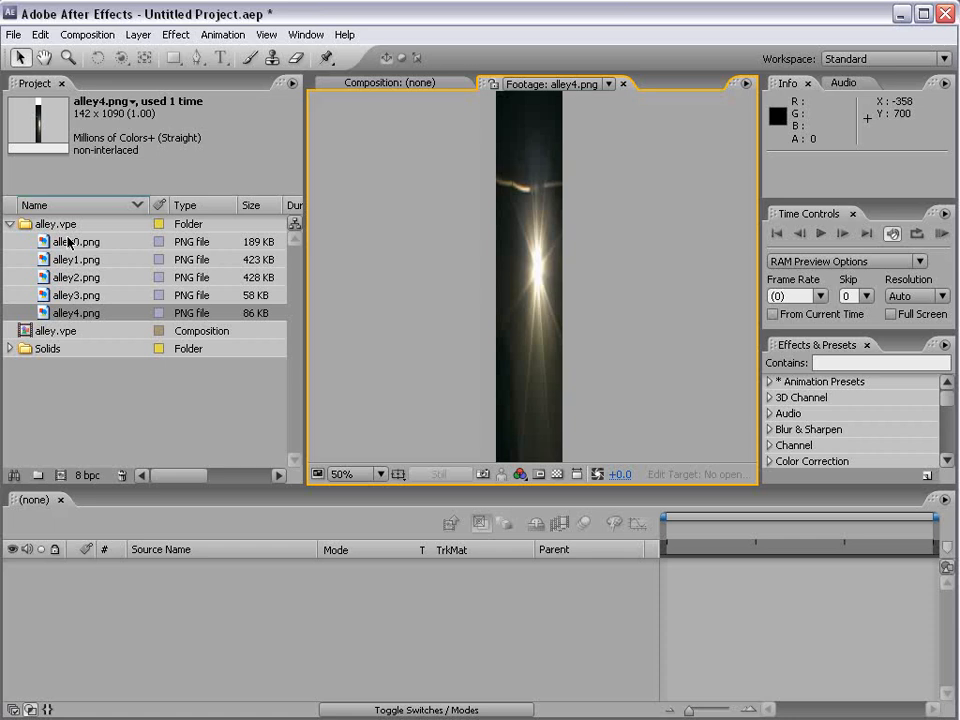
{"action": "left_click", "coordinate": [10, 224]}
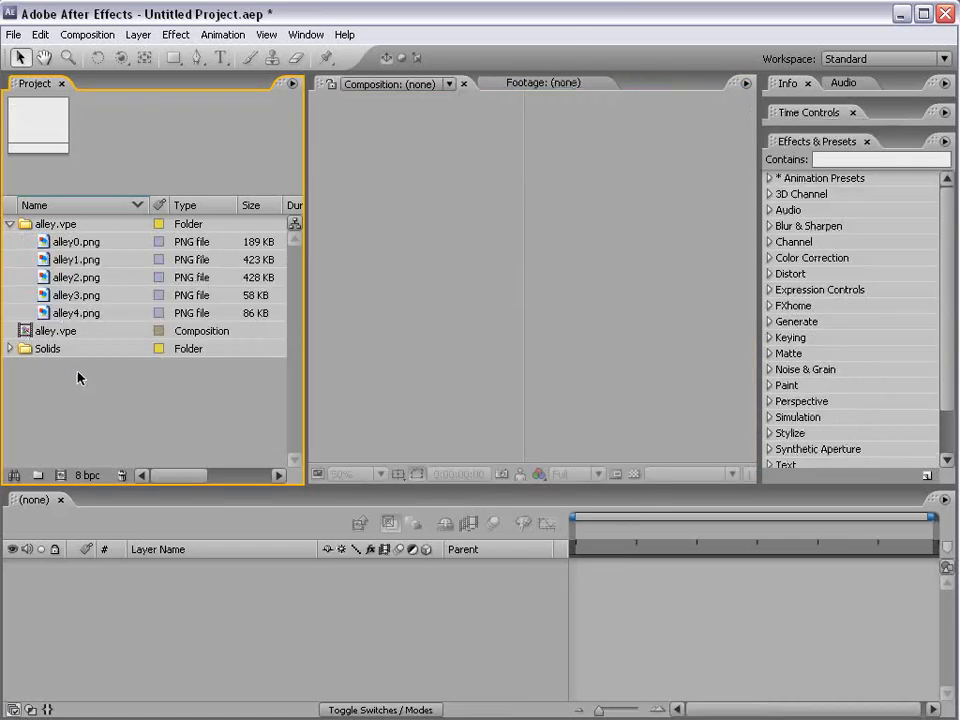
Open the alley.vpe composition and collapse the alley.vpe image folder in the project
{"action": "double_click", "coordinate": [24, 330]}
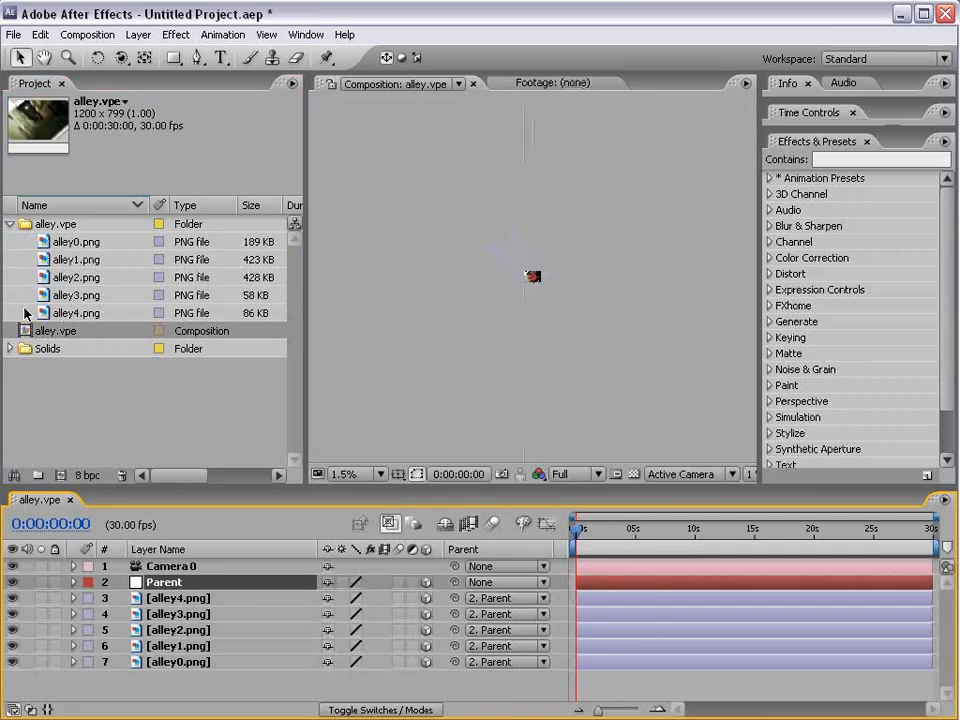
{"action": "left_click", "coordinate": [10, 224]}
{"action": "scroll", "coordinate": [430, 320], "scroll_direction": "up", "scroll_amount": 4}
{"action": "scroll", "coordinate": [435, 325], "scroll_direction": "up", "scroll_amount": 2}
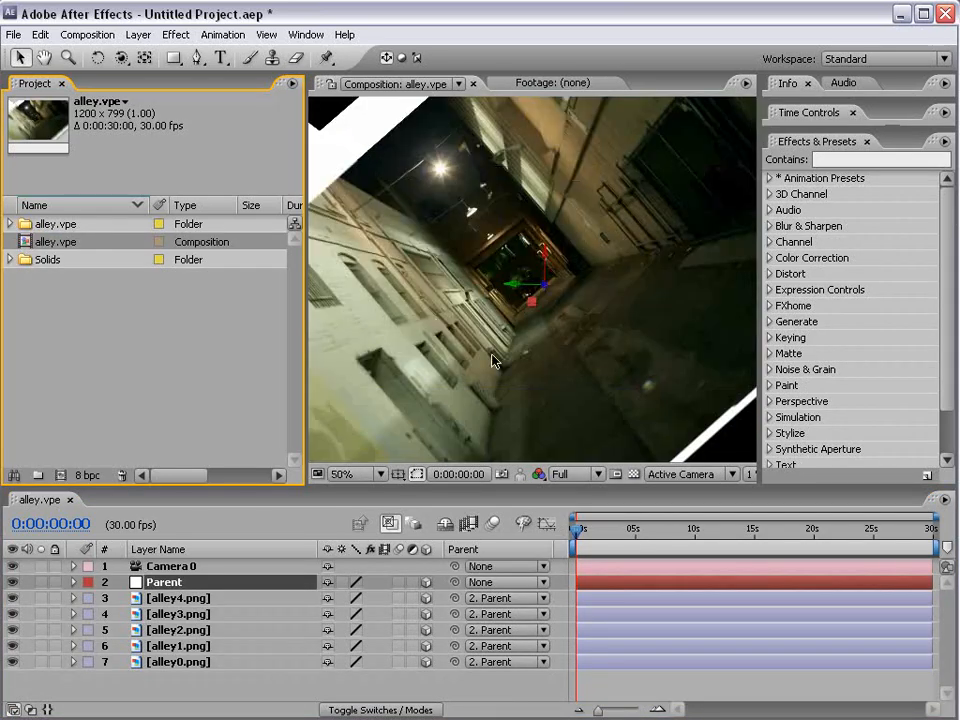
{"action": "scroll", "coordinate": [435, 325], "scroll_direction": "down", "scroll_amount": 2}
Rotate the Parent null layer until the tilted alley scene stands upright in the composition
{"action": "left_click", "coordinate": [177, 585]}
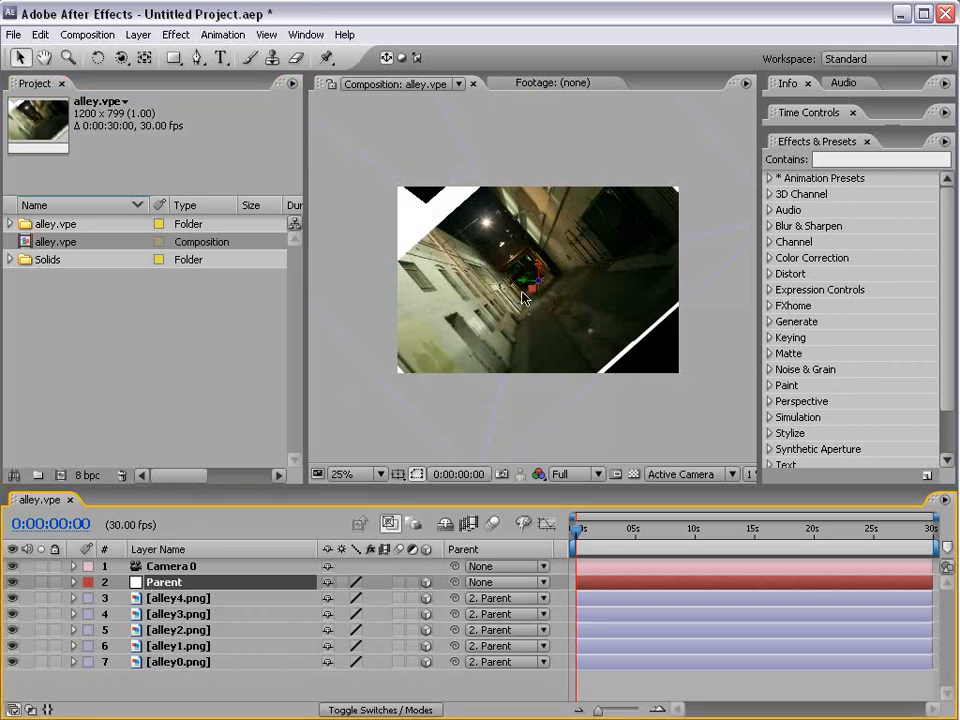
{"action": "scroll", "coordinate": [531, 336], "scroll_direction": "up", "scroll_amount": 2}
{"action": "key", "text": "w"}
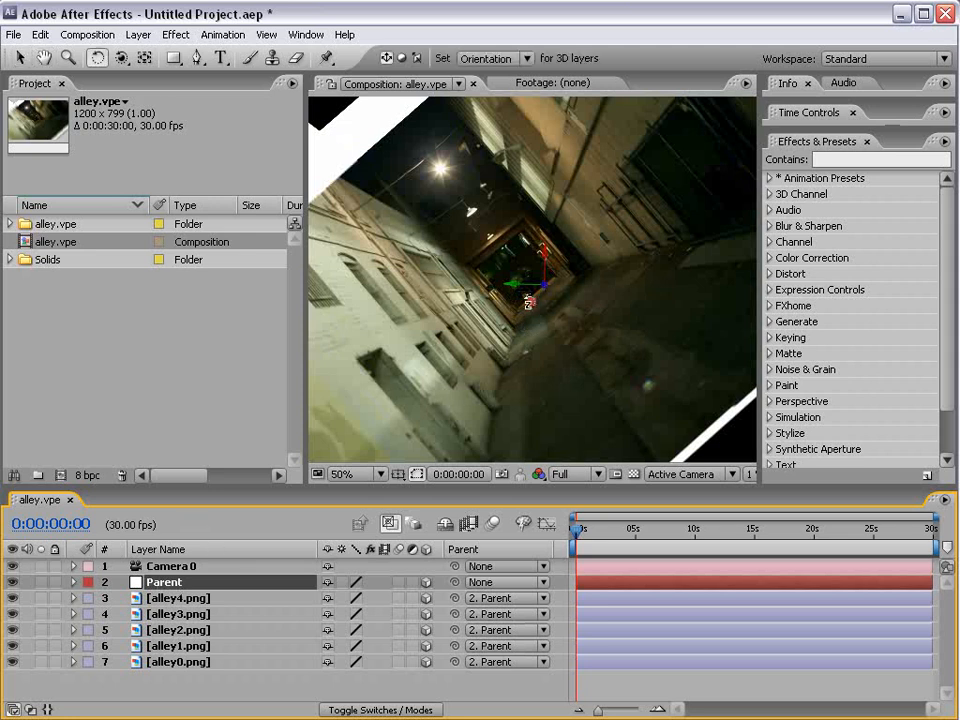
{"action": "left_click_drag", "start_coordinate": [408, 217], "coordinate": [524, 287]}
{"action": "scroll", "coordinate": [524, 288], "scroll_direction": "down", "scroll_amount": 2}
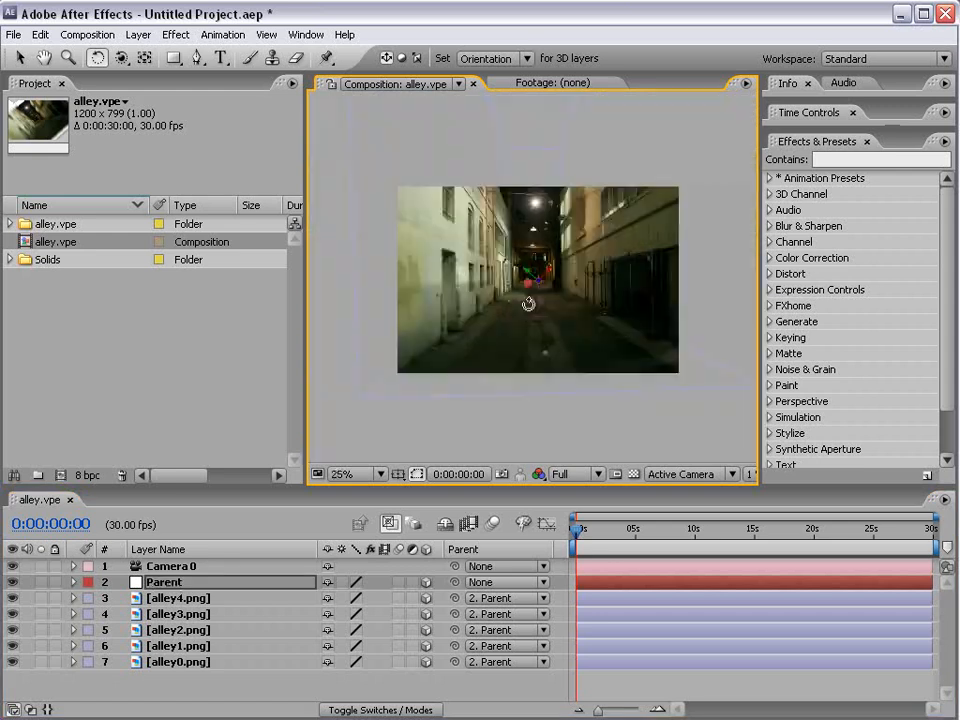
{"action": "key", "text": "v"}
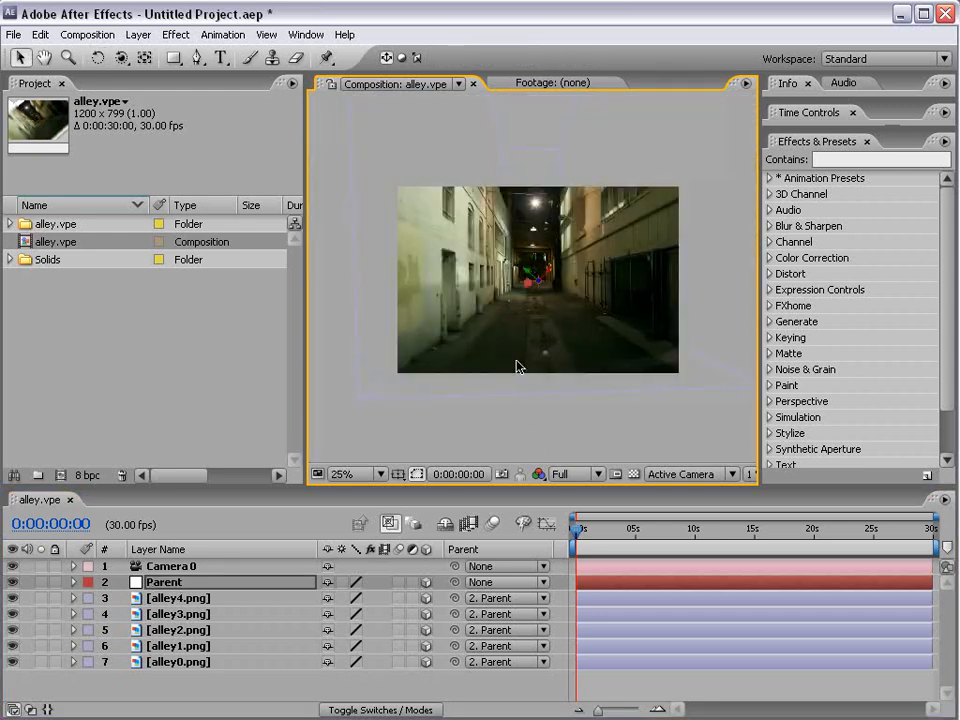
Make the timeline area taller and reveal the Position property of the Camera 0 layer
{"action": "left_click_drag", "start_coordinate": [233, 488], "coordinate": [233, 446]}
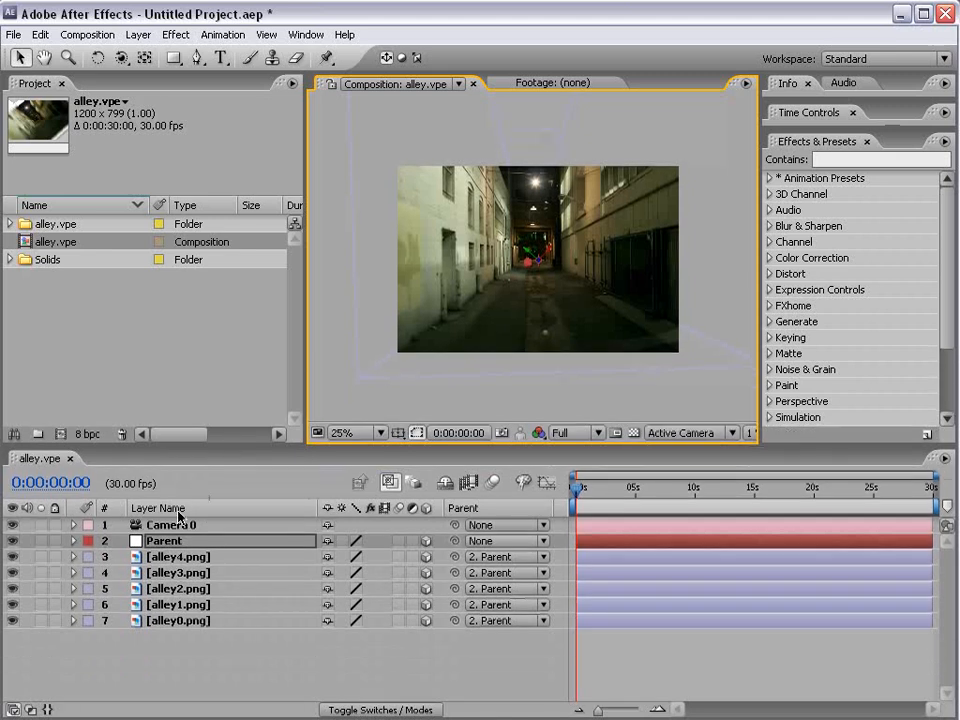
{"action": "left_click", "coordinate": [175, 525]}
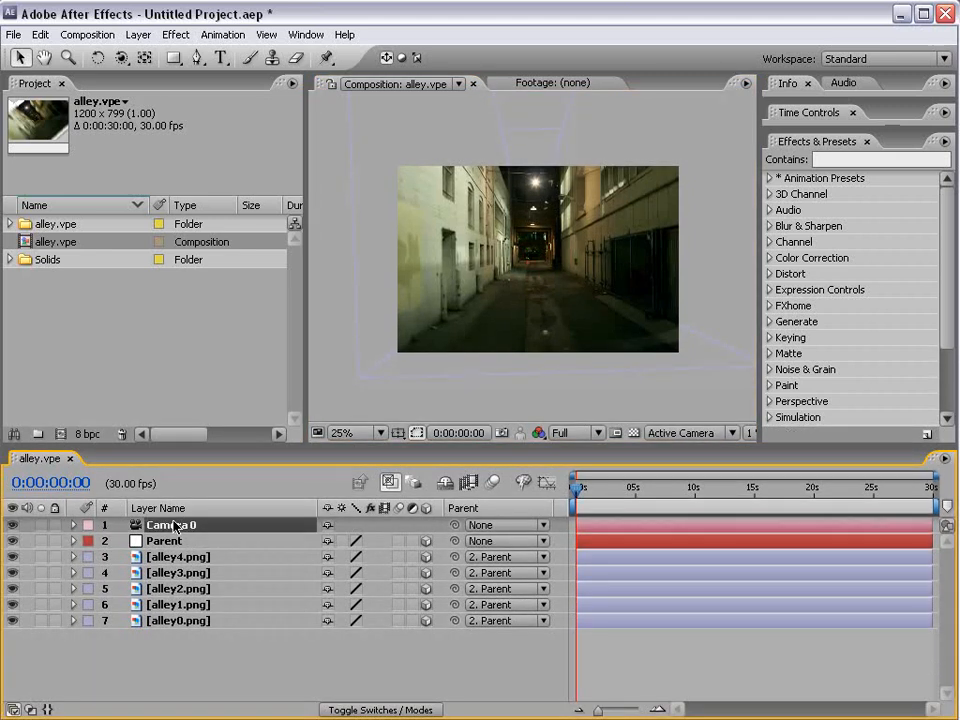
{"action": "key", "text": "p"}
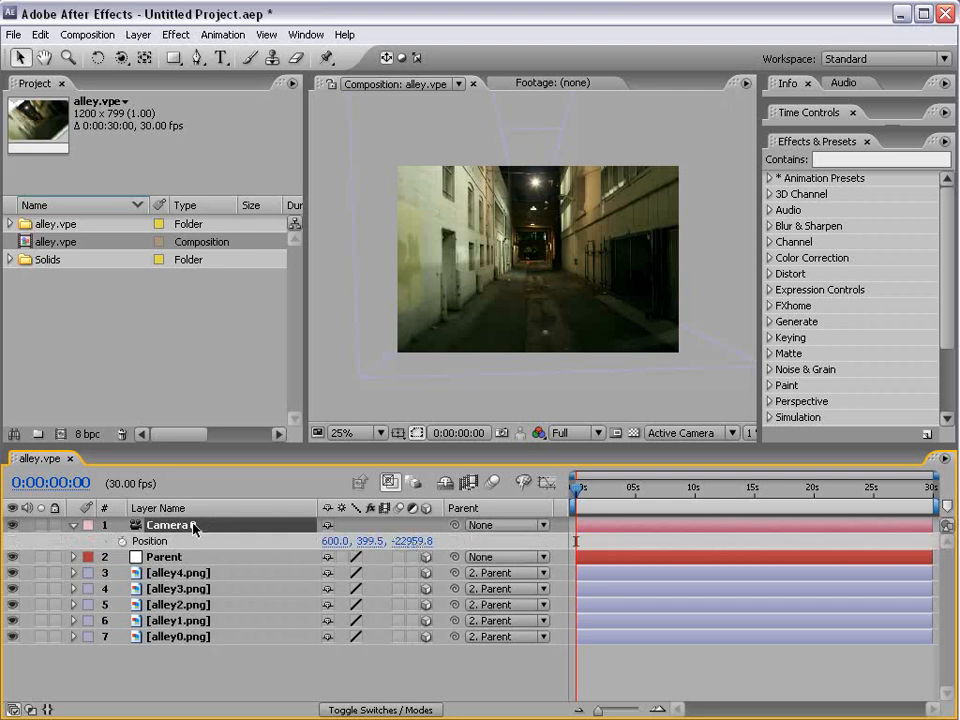
{"action": "key", "text": "c"}
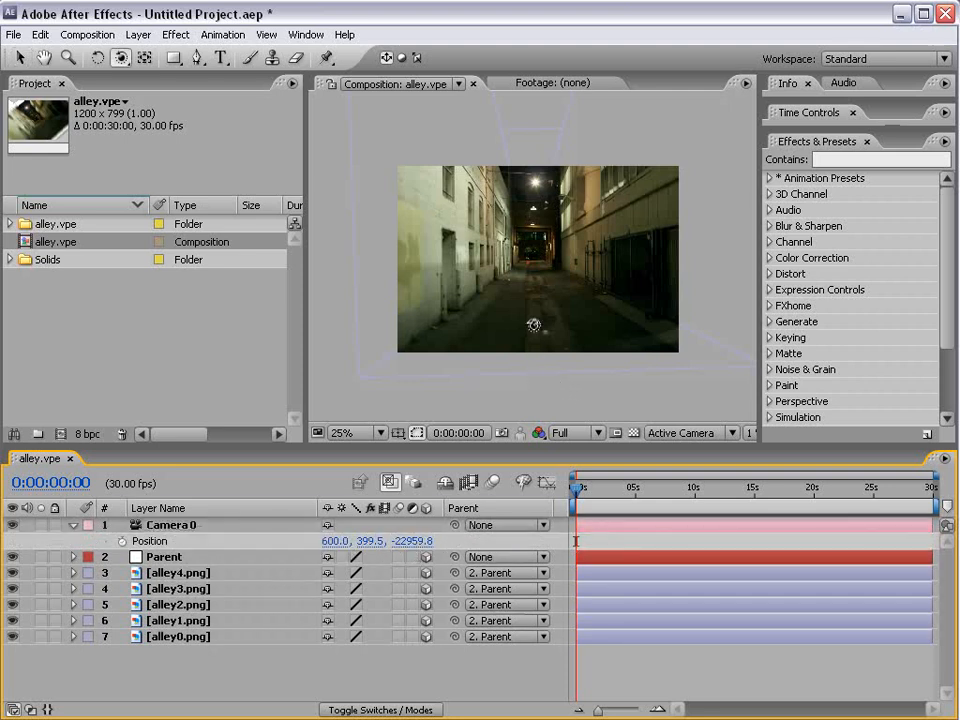
Add a 1200 x 799 gray solid as a 3D layer to compare its scale with the alley, and delete it
{"action": "left_click", "coordinate": [138, 34]}
{"action": "mouse_move", "coordinate": [252, 50]}
{"action": "left_click", "coordinate": [415, 72]}
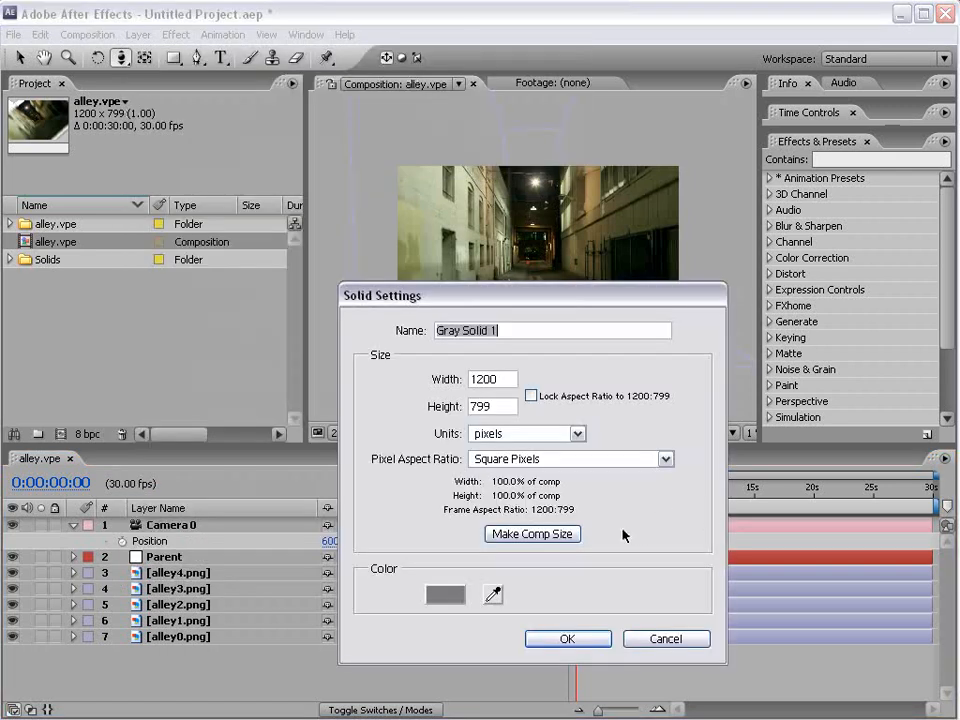
{"action": "left_click", "coordinate": [566, 637]}
{"action": "left_click", "coordinate": [430, 528]}
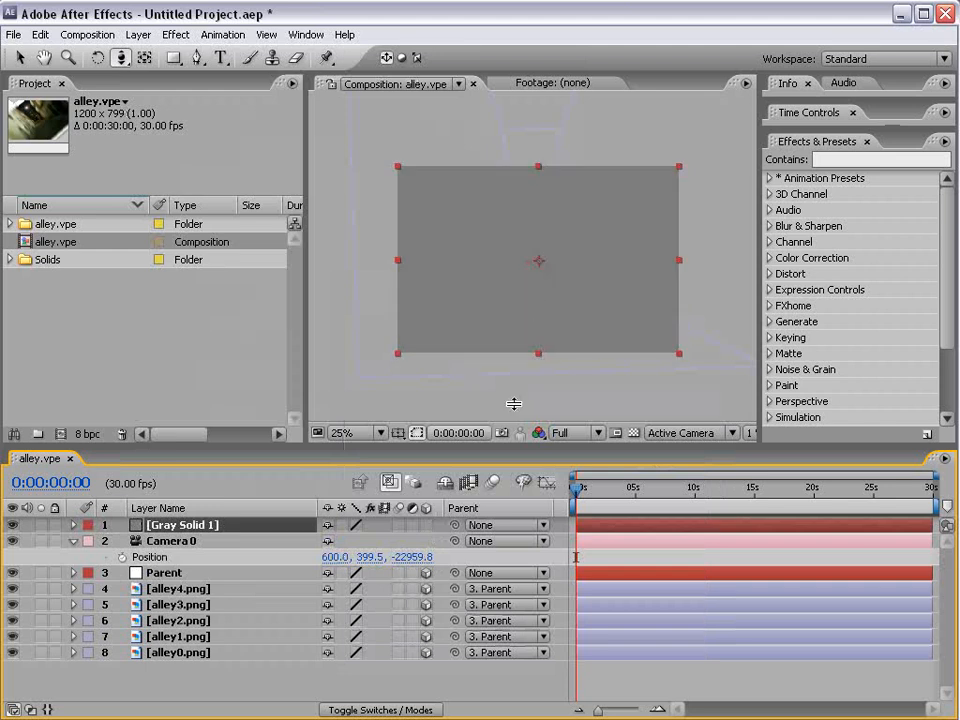
{"action": "left_click", "coordinate": [429, 527]}
{"action": "scroll", "coordinate": [529, 301], "scroll_direction": "up", "scroll_amount": 4}
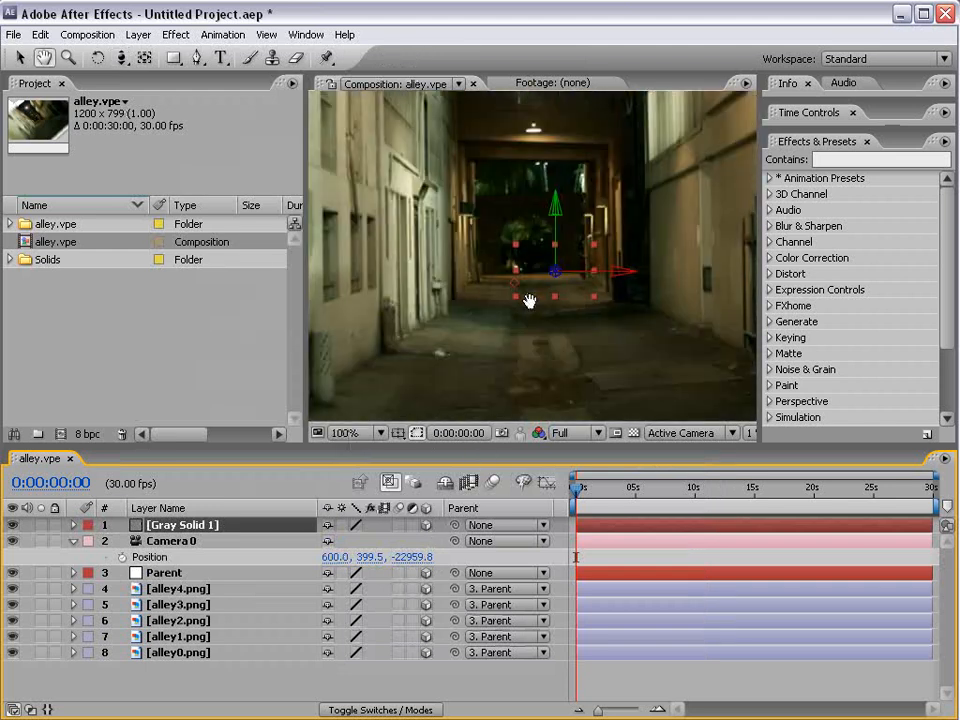
{"action": "key", "text": "Delete"}
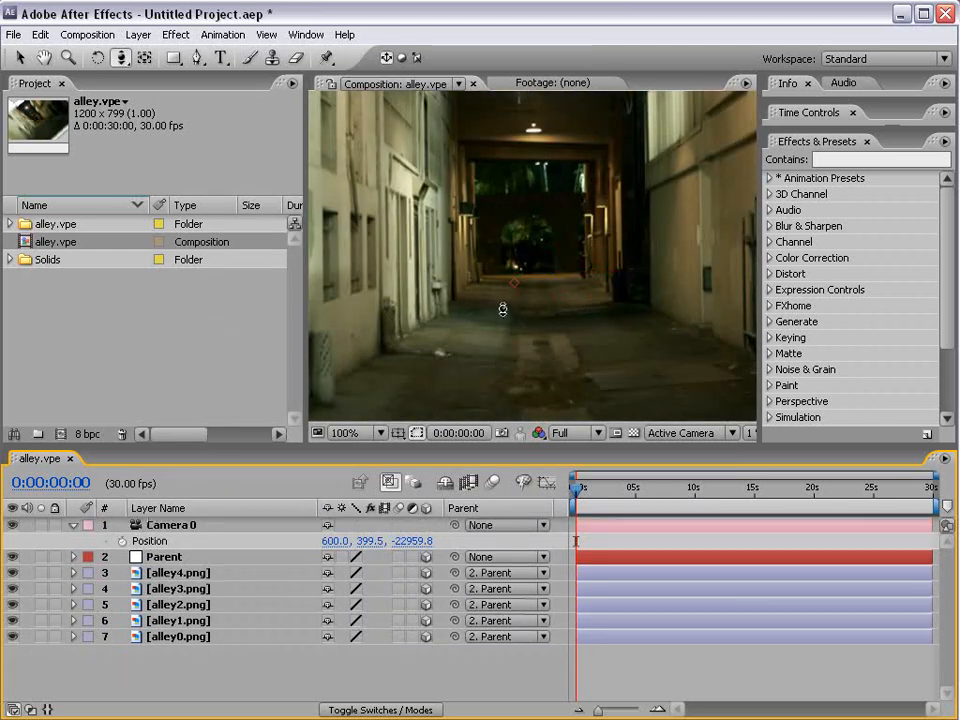
Try orbiting Camera 0 around the alley scene and undo the camera move
{"action": "key", "text": "v"}
{"action": "scroll", "coordinate": [540, 272], "scroll_direction": "down", "scroll_amount": 1}
{"action": "key", "text": "space"}
{"action": "left_click_drag", "start_coordinate": [576, 236], "coordinate": [558, 252]}
{"action": "scroll", "coordinate": [558, 252], "scroll_direction": "down", "scroll_amount": 2}
{"action": "left_click", "coordinate": [164, 525]}
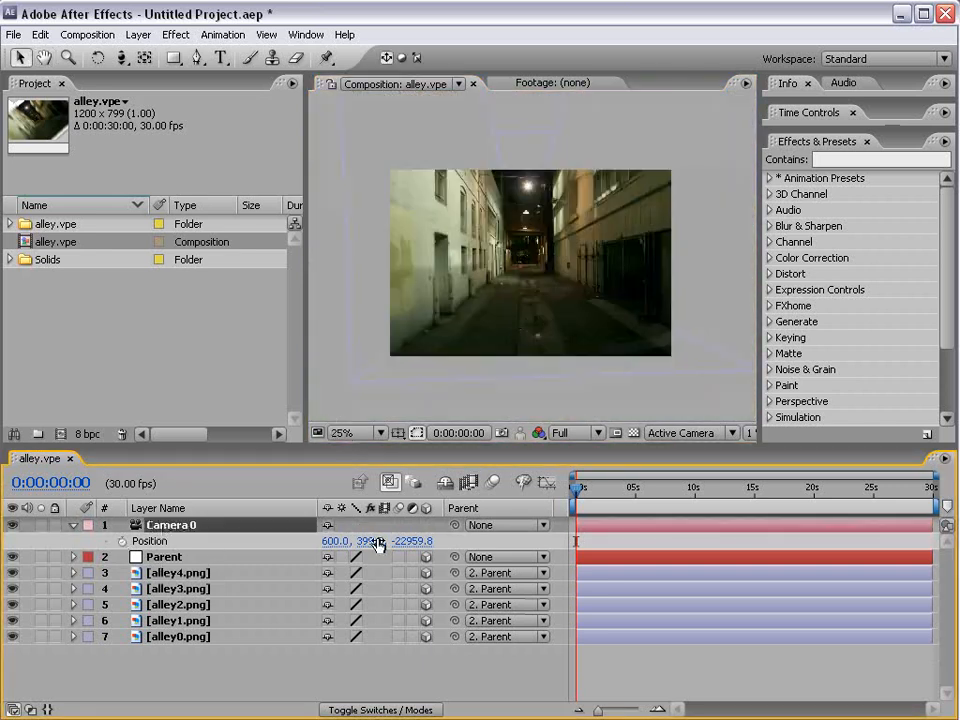
{"action": "key", "text": "c"}
{"action": "left_click_drag", "start_coordinate": [514, 317], "coordinate": [548, 221]}
{"action": "key", "text": "ctrl+z"}
{"action": "key", "text": "c"}
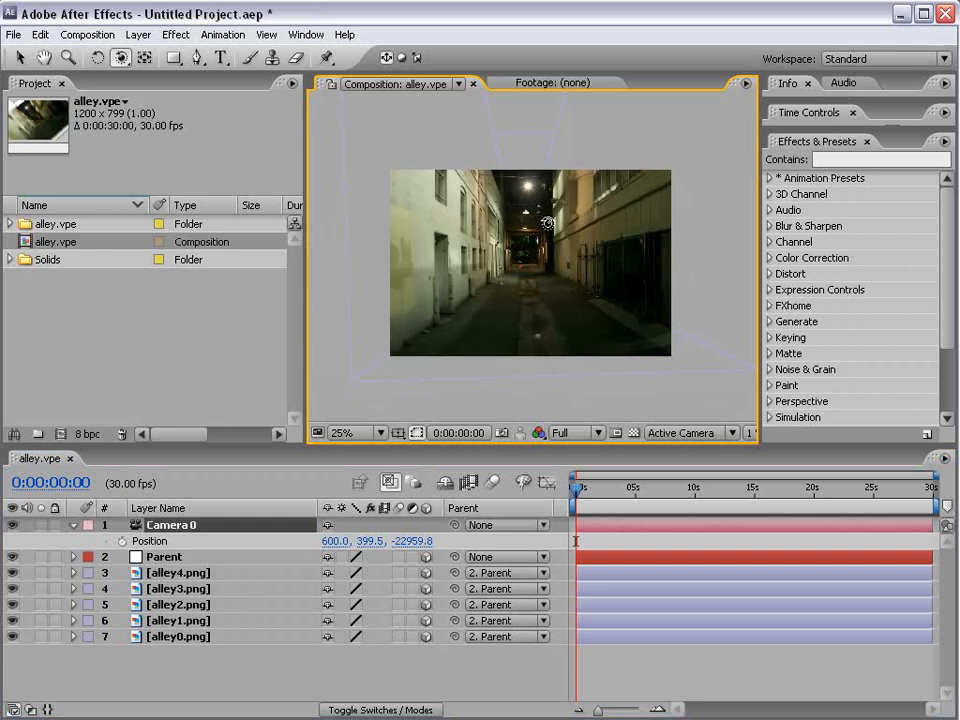
Add a Point light named Light 1 with 100% intensity and shadow casting enabled
{"action": "left_click", "coordinate": [138, 34]}
{"action": "mouse_move", "coordinate": [180, 54]}
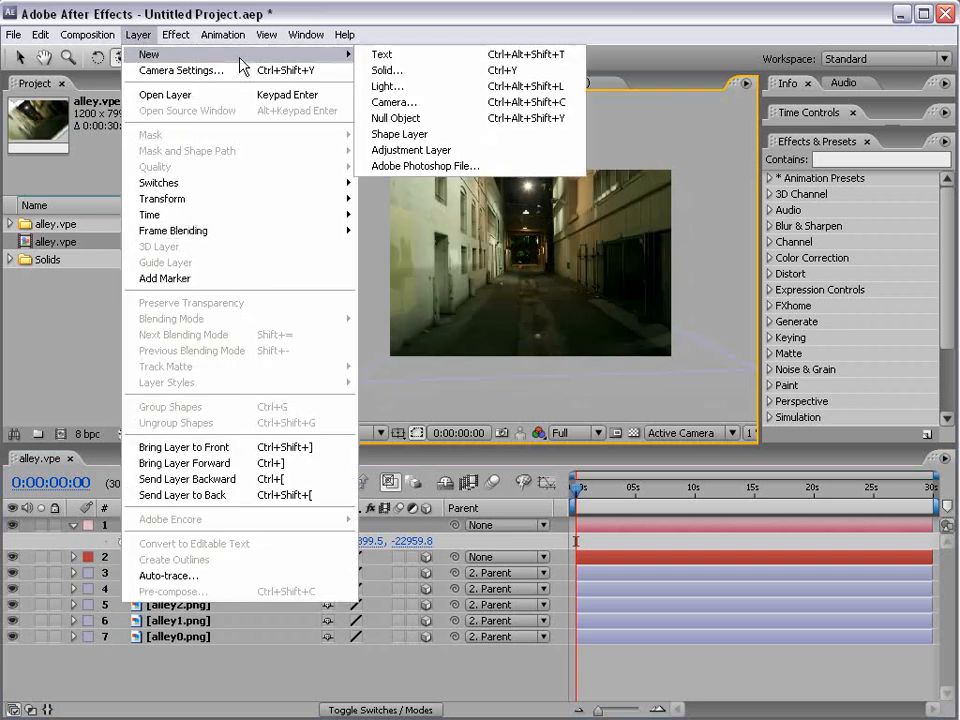
{"action": "left_click", "coordinate": [403, 88]}
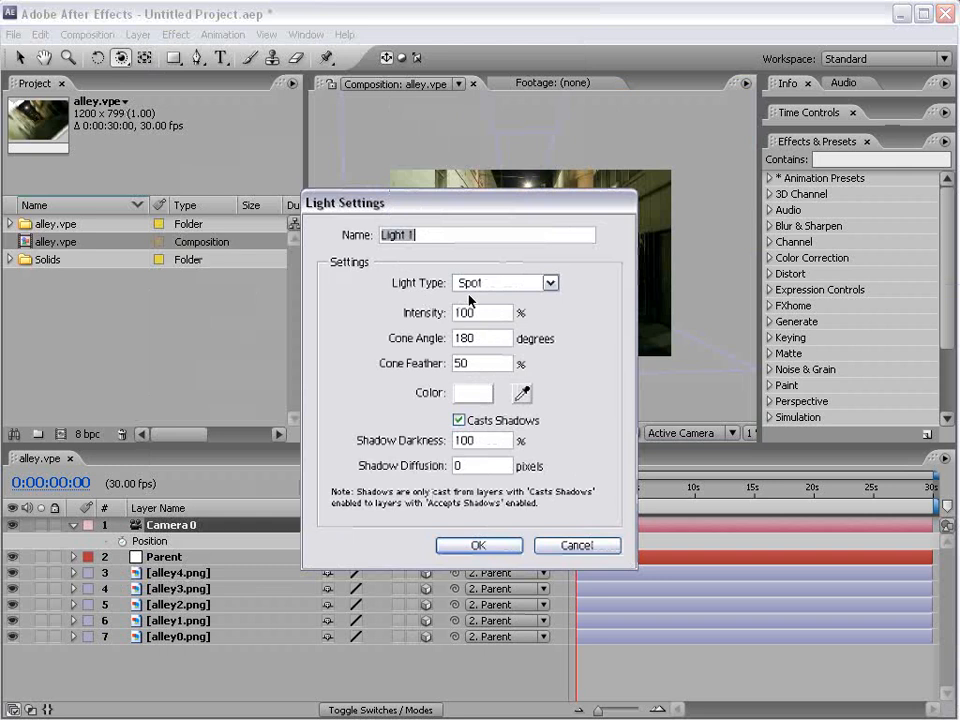
{"action": "left_click", "coordinate": [500, 283]}
{"action": "left_click", "coordinate": [478, 323]}
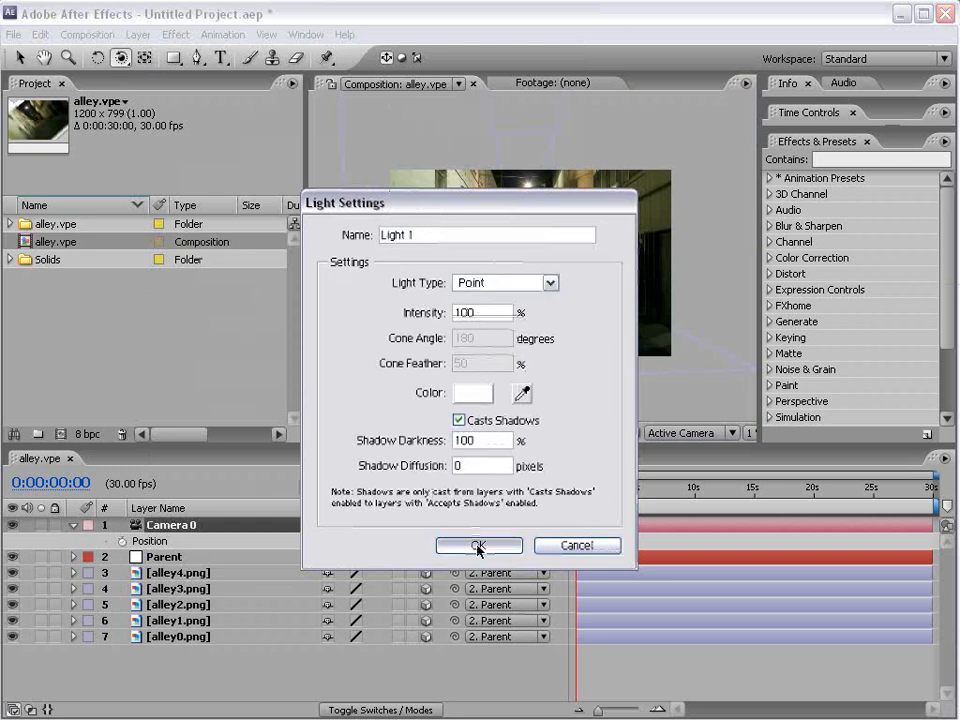
{"action": "left_click", "coordinate": [478, 546]}
Move Light 1 upward and along the alley's depth so that it lights the side walls
{"action": "key", "text": "v"}
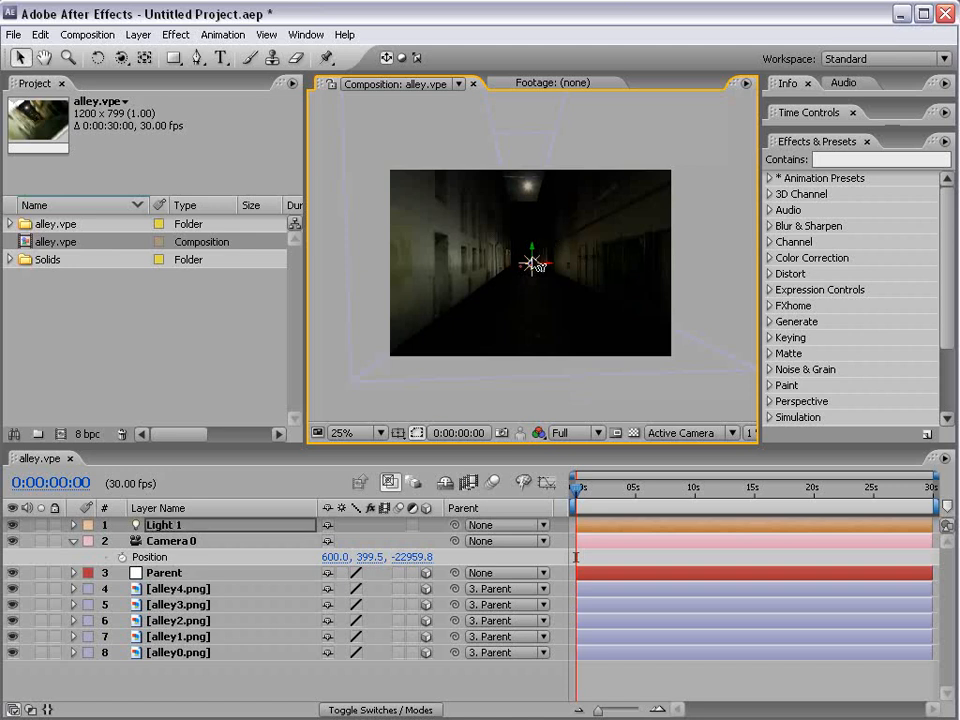
{"action": "left_click_drag", "start_coordinate": [532, 258], "coordinate": [534, 205]}
{"action": "left_click_drag", "start_coordinate": [538, 264], "coordinate": [296, 289]}
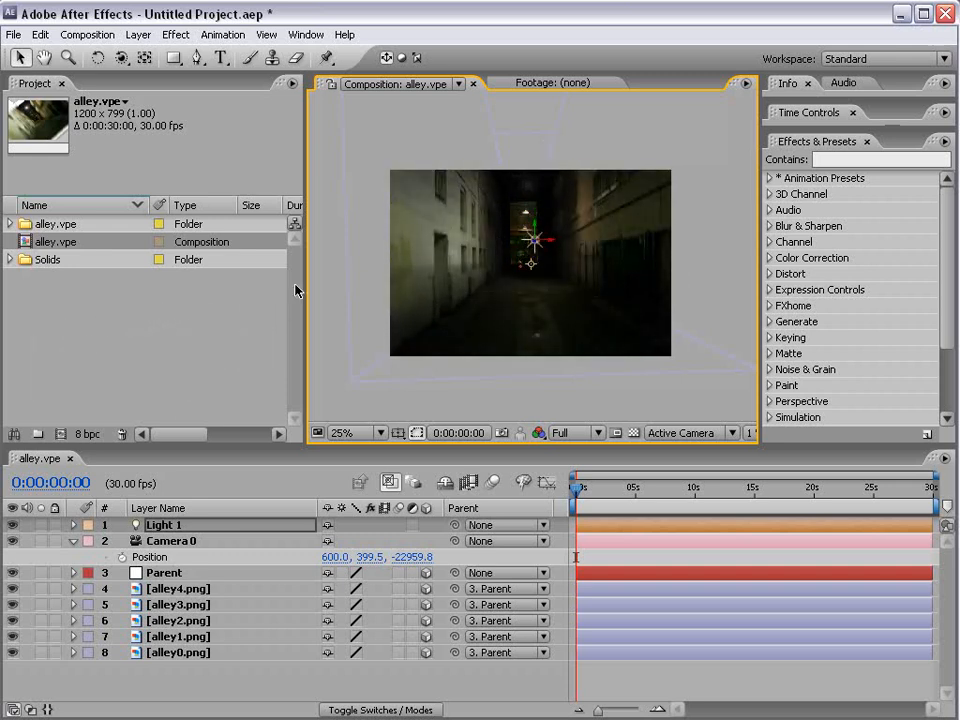
{"action": "key", "text": "grave"}
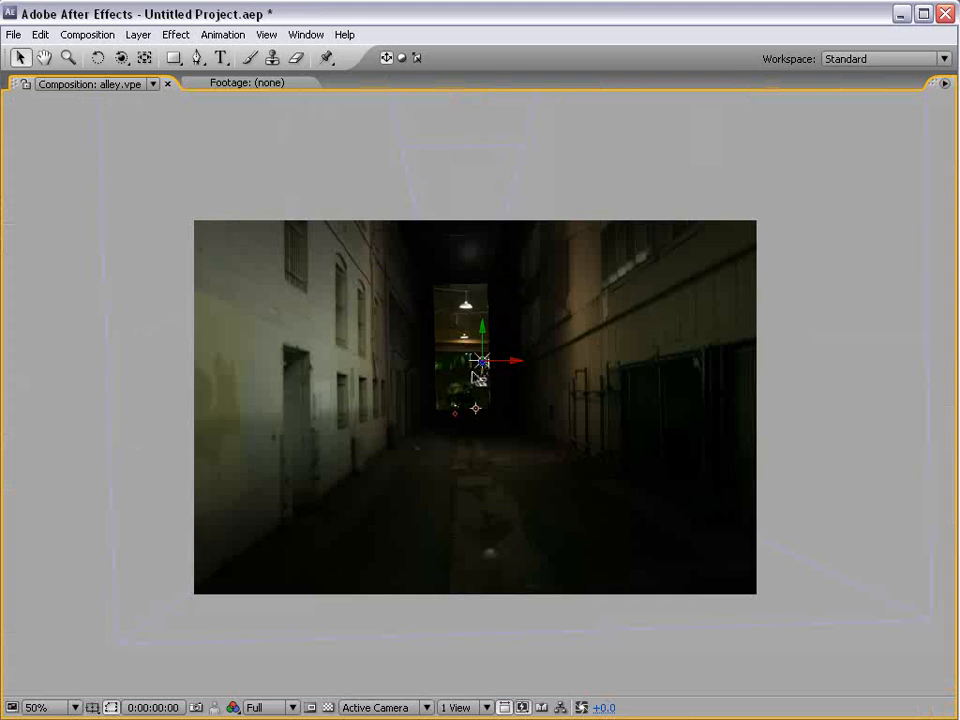
{"action": "mouse_move", "coordinate": [480, 377]}
{"action": "left_mouse_down"}
{"action": "mouse_move", "coordinate": [412, 462]}
{"action": "mouse_move", "coordinate": [491, 360]}
{"action": "left_mouse_up"}
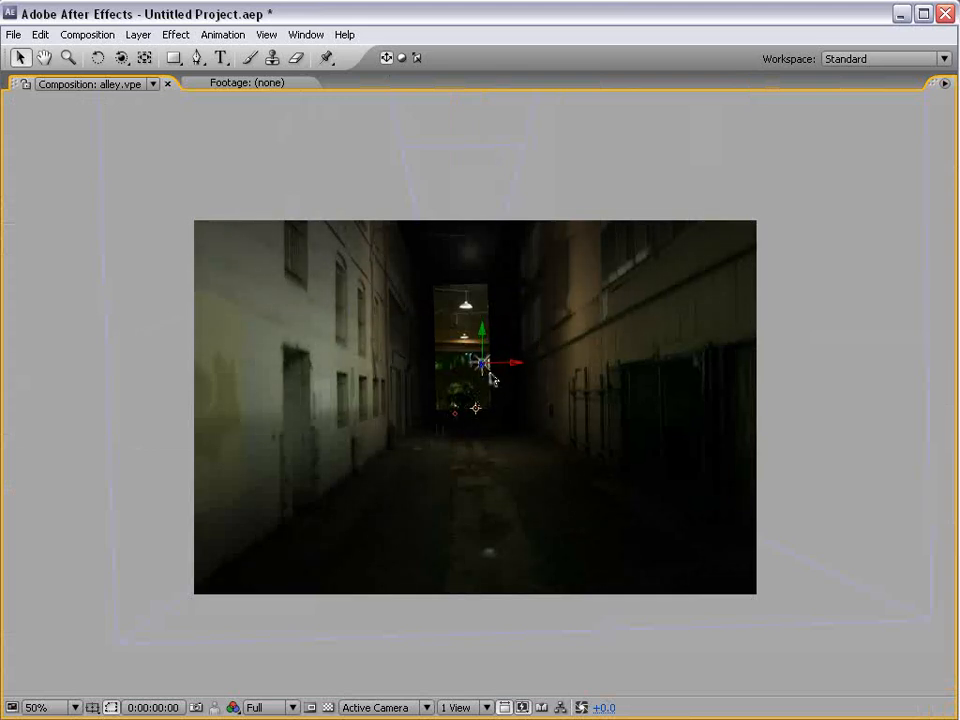
{"action": "key", "text": "grave"}
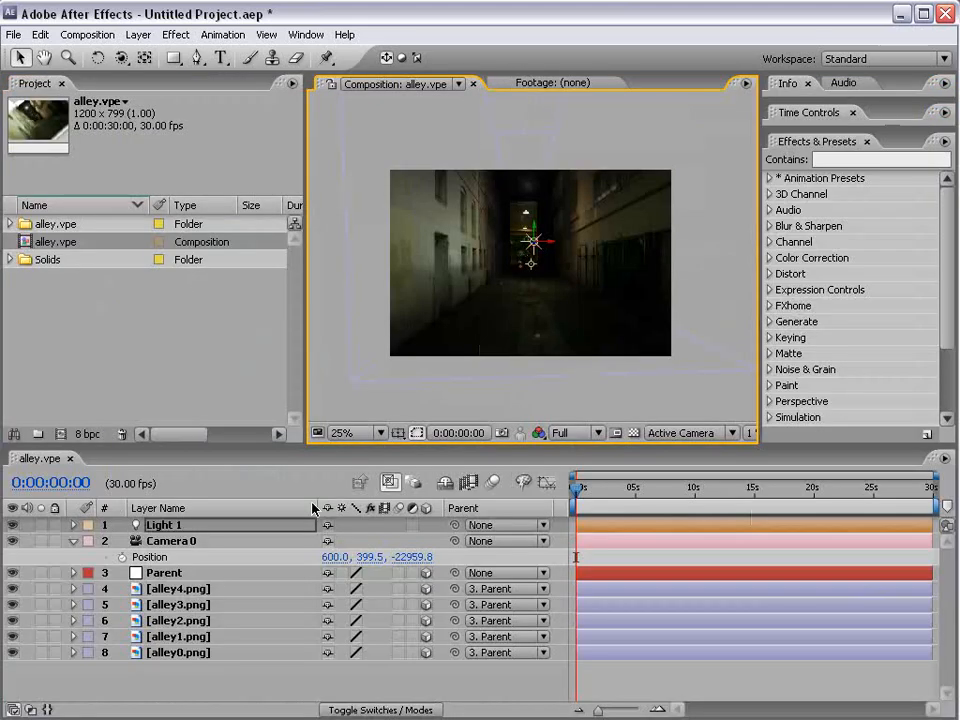
Apply the Exposure effect to the end wall layer alley3.png and set its master exposure to -4.00
{"action": "left_click", "coordinate": [195, 652]}
{"action": "left_click", "coordinate": [196, 636]}
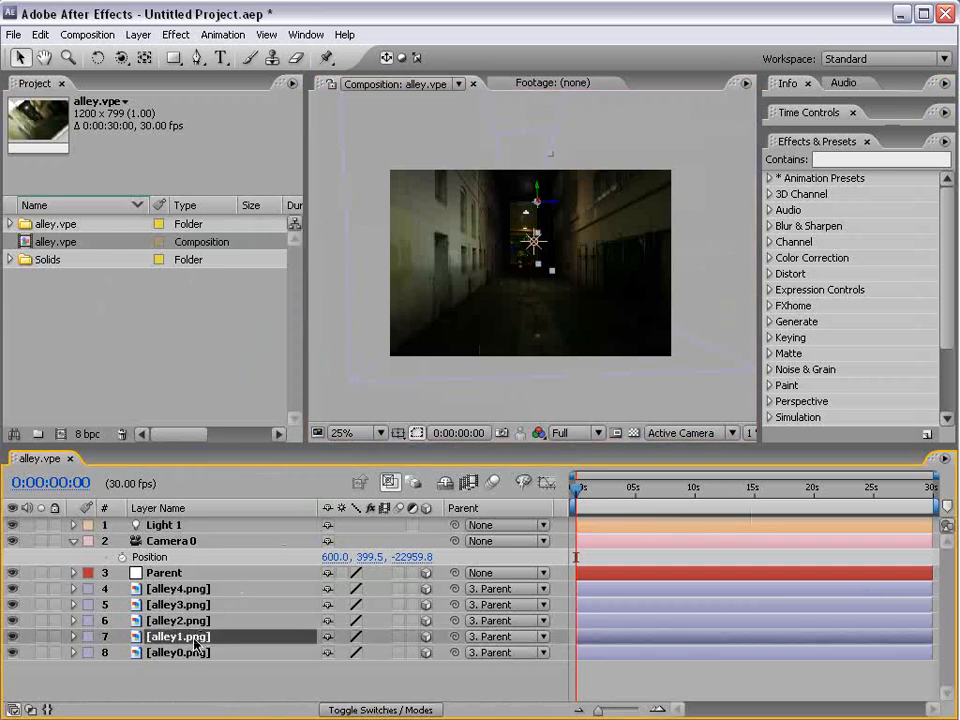
{"action": "left_click", "coordinate": [198, 620]}
{"action": "left_click", "coordinate": [200, 604]}
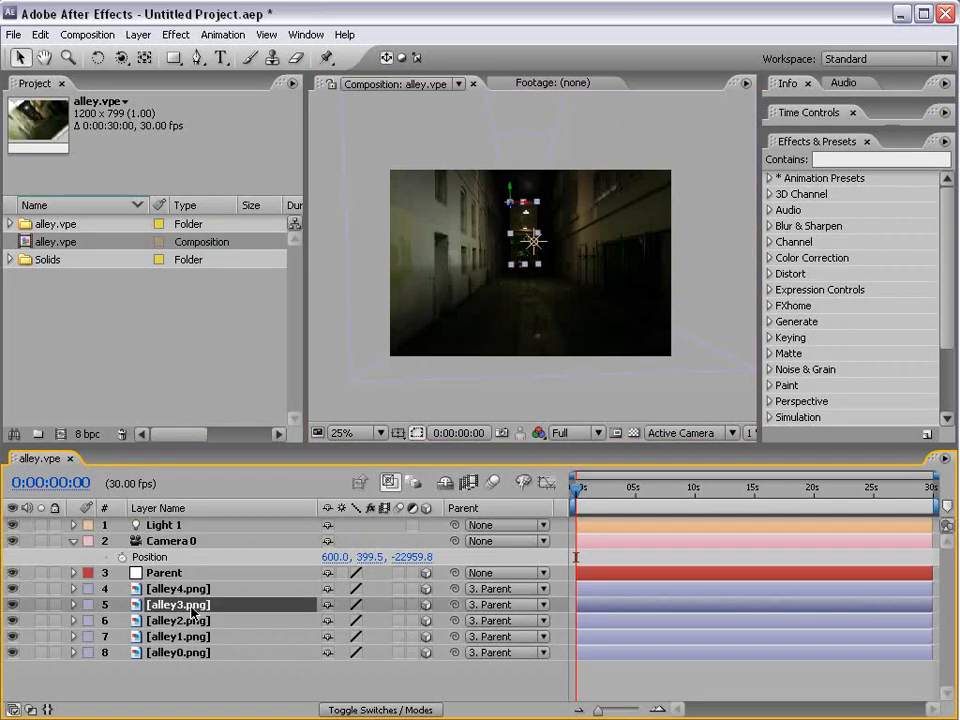
{"action": "left_click", "coordinate": [175, 34]}
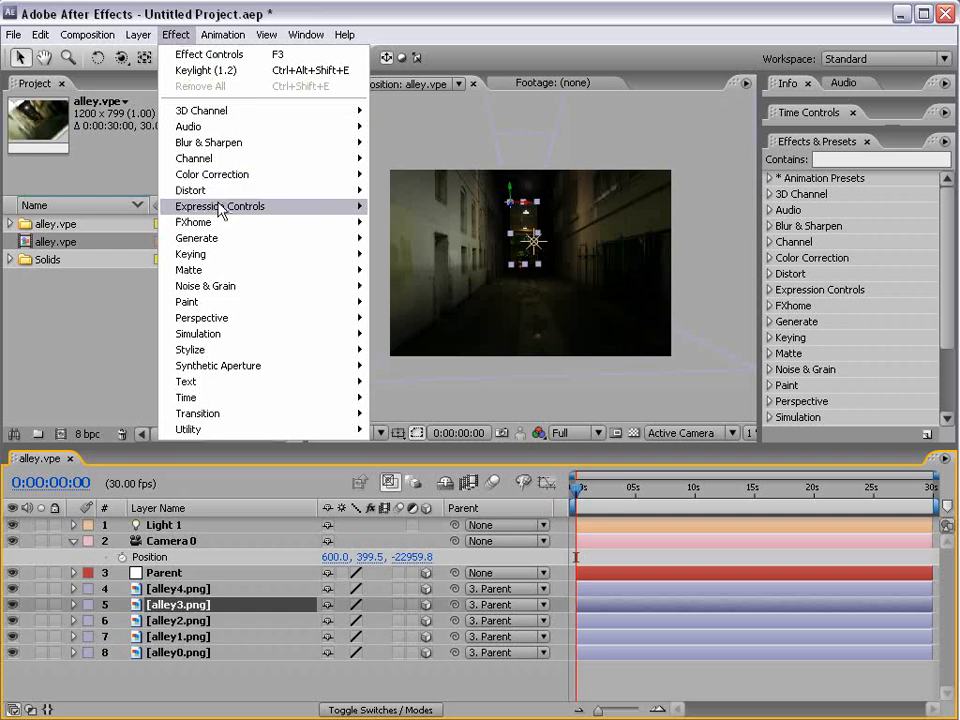
{"action": "mouse_move", "coordinate": [261, 176]}
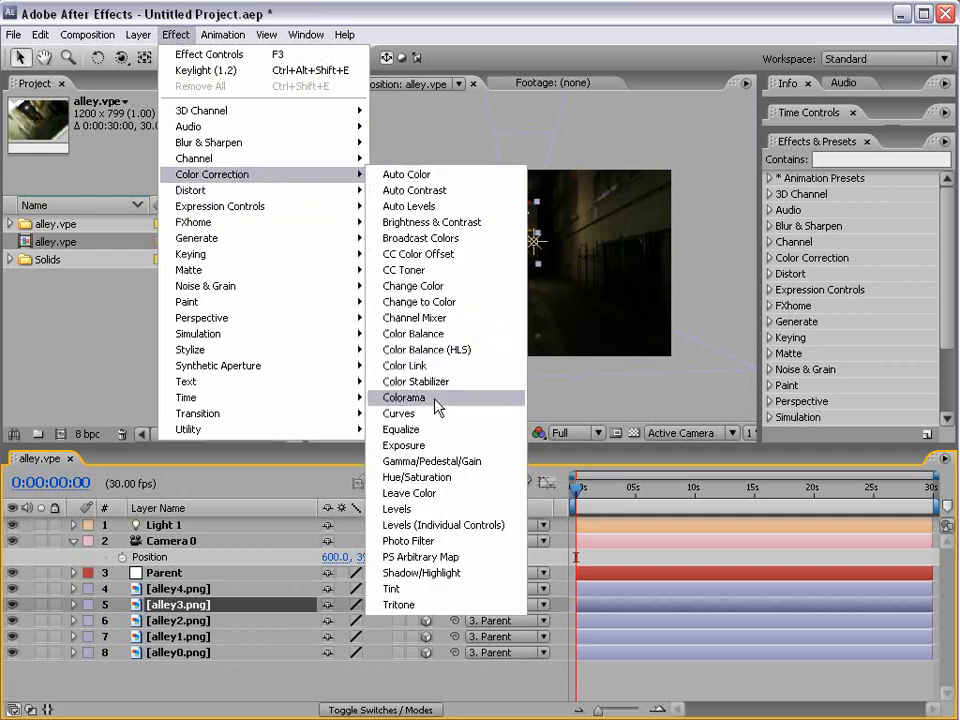
{"action": "left_click", "coordinate": [404, 445]}
{"action": "scroll", "coordinate": [520, 290], "scroll_direction": "up", "scroll_amount": 1}
{"action": "left_click_drag", "start_coordinate": [541, 271], "coordinate": [561, 301]}
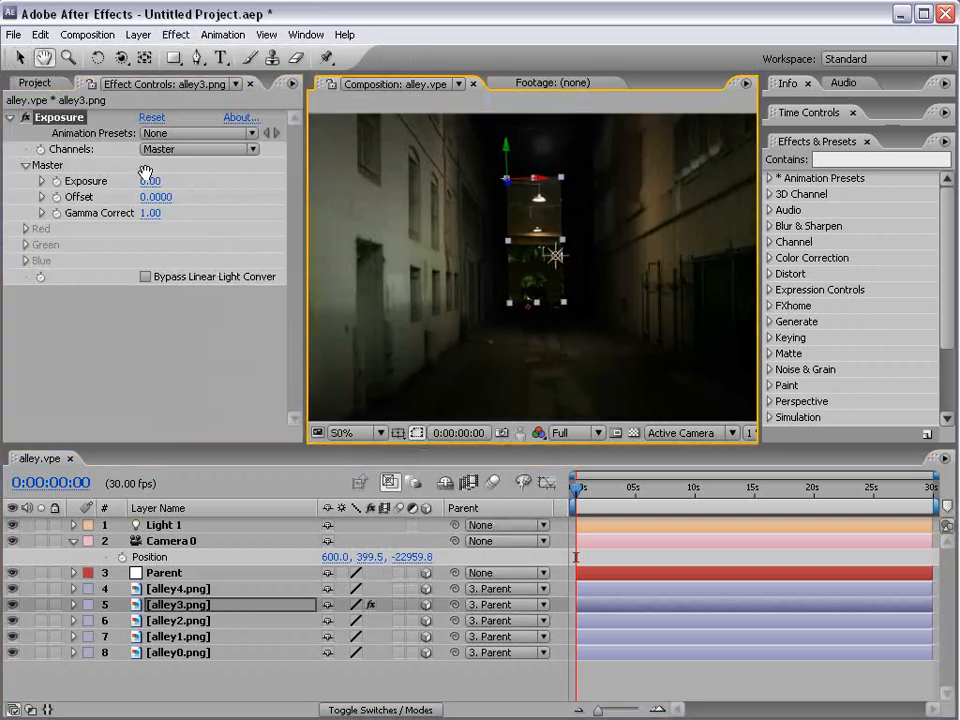
{"action": "left_click_drag", "start_coordinate": [154, 182], "coordinate": [112, 182]}
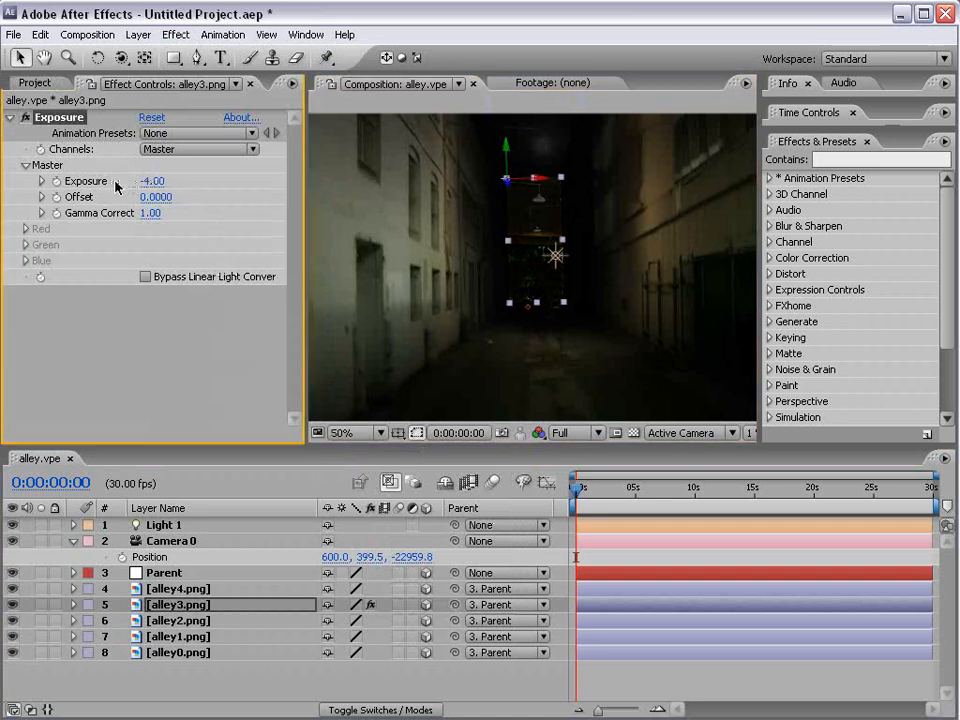
Lower Light 1 slightly within the alley and deselect it to check the lighting
{"action": "left_click", "coordinate": [604, 668]}
{"action": "left_click", "coordinate": [555, 256]}
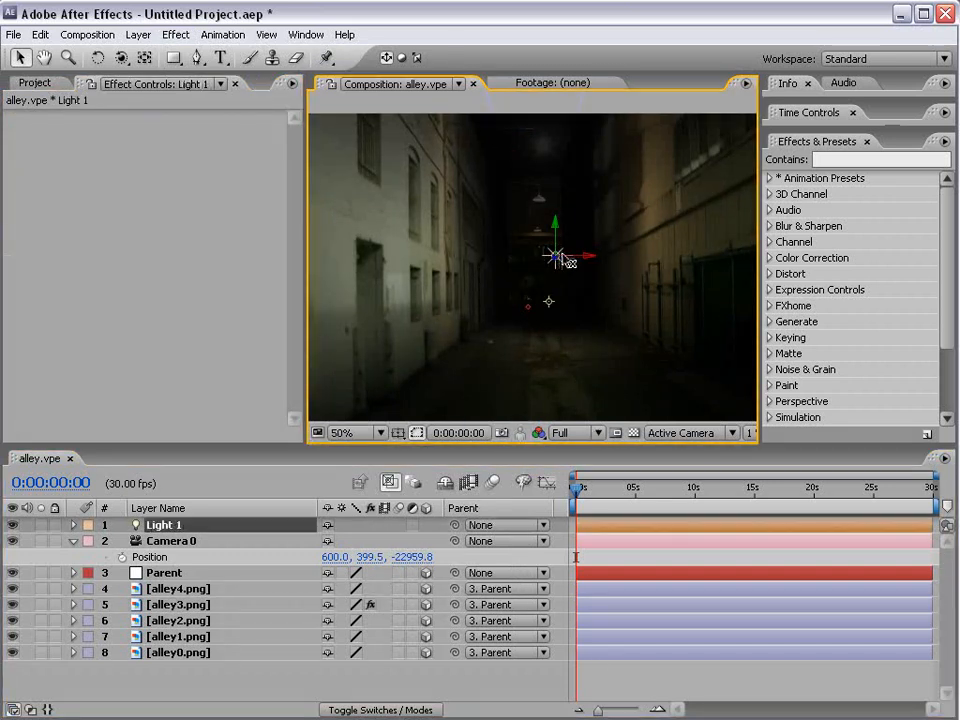
{"action": "mouse_move", "coordinate": [503, 375]}
{"action": "left_mouse_down"}
{"action": "mouse_move", "coordinate": [521, 467]}
{"action": "mouse_move", "coordinate": [598, 315]}
{"action": "mouse_move", "coordinate": [684, 234]}
{"action": "mouse_move", "coordinate": [575, 301]}
{"action": "mouse_move", "coordinate": [500, 400]}
{"action": "left_mouse_up"}
{"action": "scroll", "coordinate": [540, 323], "scroll_direction": "down", "scroll_amount": 1}
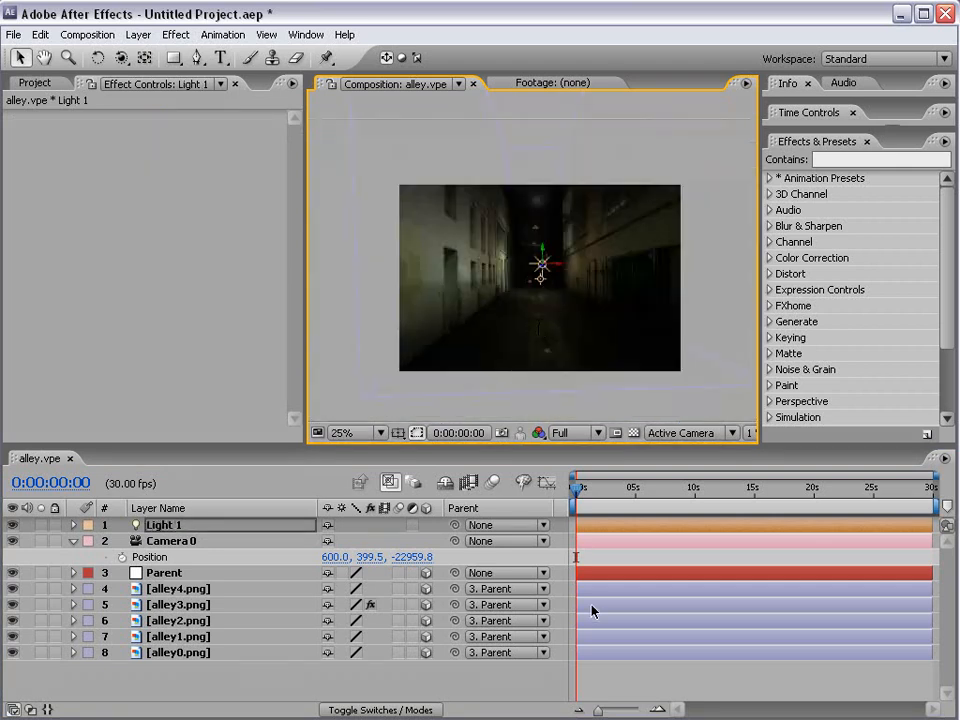
{"action": "left_click", "coordinate": [588, 680]}
{"action": "scroll", "coordinate": [566, 300], "scroll_direction": "up", "scroll_amount": 1}
{"action": "key", "text": "grave"}
{"action": "key", "text": "grave"}
{"action": "scroll", "coordinate": [560, 350], "scroll_direction": "down", "scroll_amount": 1}
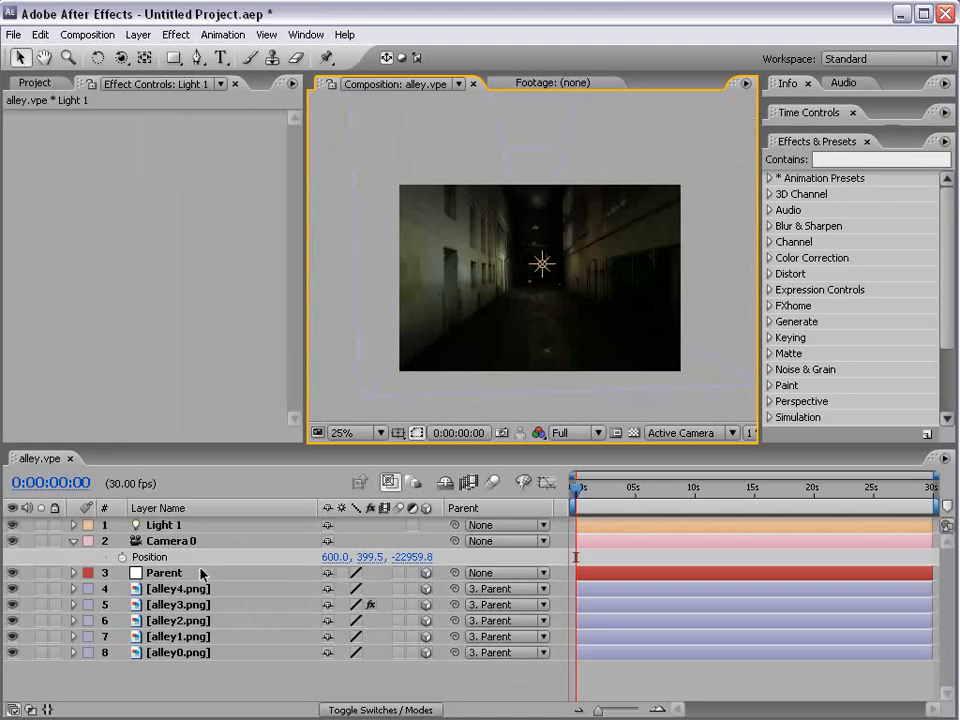
Set the intensity of Light 1 to 175% and check the brighter alley
{"action": "left_click", "coordinate": [181, 526]}
{"action": "key", "text": "t"}
{"action": "left_click_drag", "start_coordinate": [329, 547], "coordinate": [489, 552]}
{"action": "left_click", "coordinate": [483, 541]}
{"action": "scroll", "coordinate": [546, 300], "scroll_direction": "up", "scroll_amount": 1}
{"action": "key", "text": "grave"}
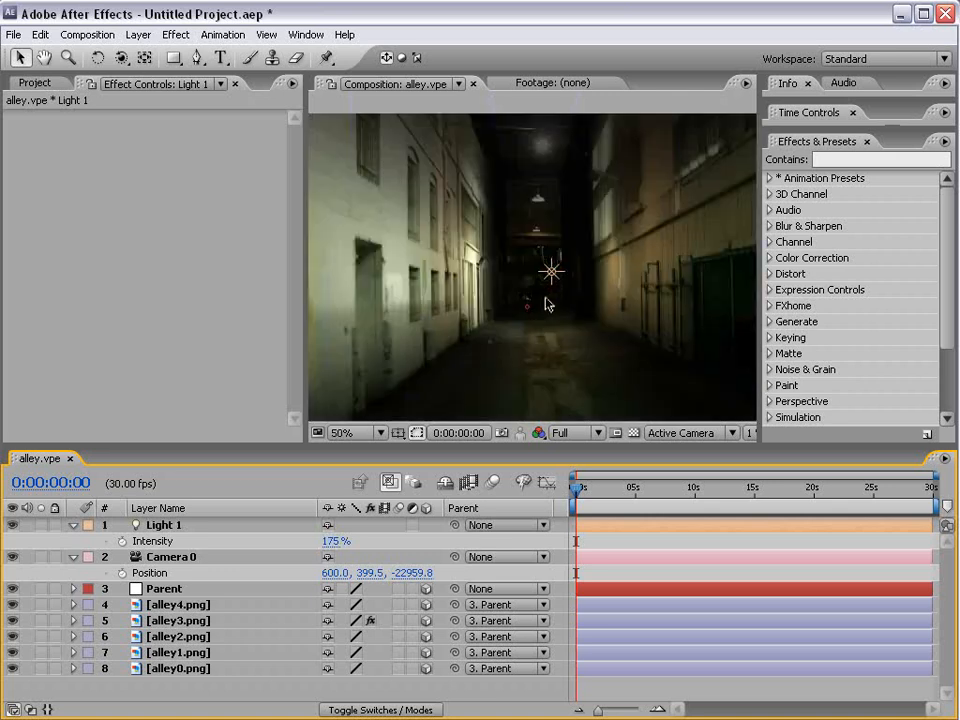
{"action": "scroll", "coordinate": [546, 300], "scroll_direction": "down", "scroll_amount": 1}
{"action": "key", "text": "grave"}
{"action": "key", "text": "c"}
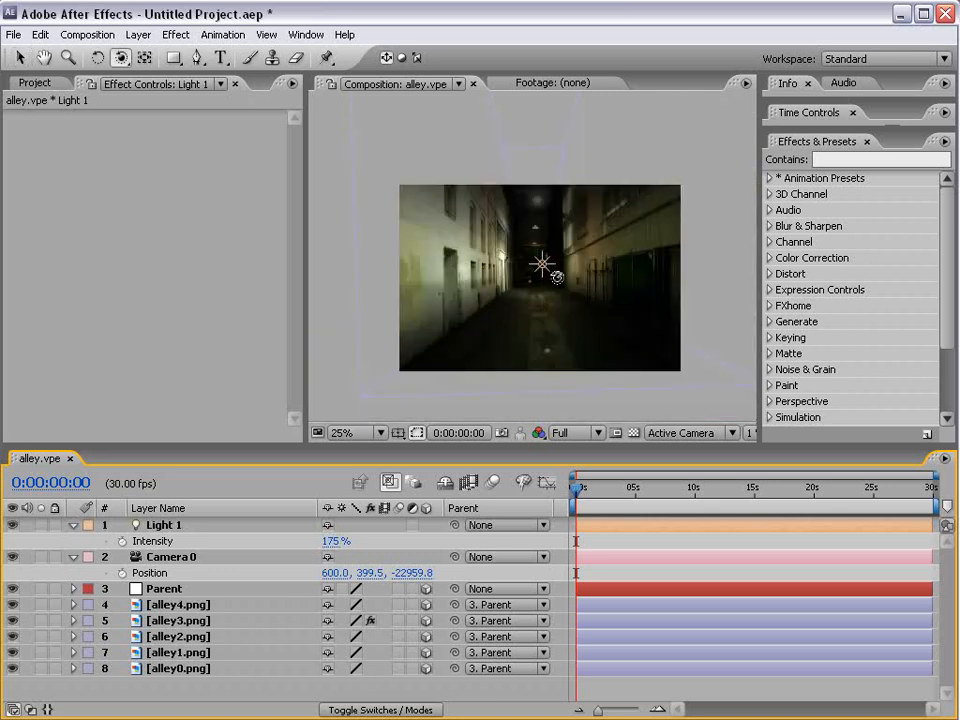
Reveal the Position property of the Parent null and examine the lit alley up close in an enlarged composition view
{"action": "left_click_drag", "start_coordinate": [597, 277], "coordinate": [592, 318]}
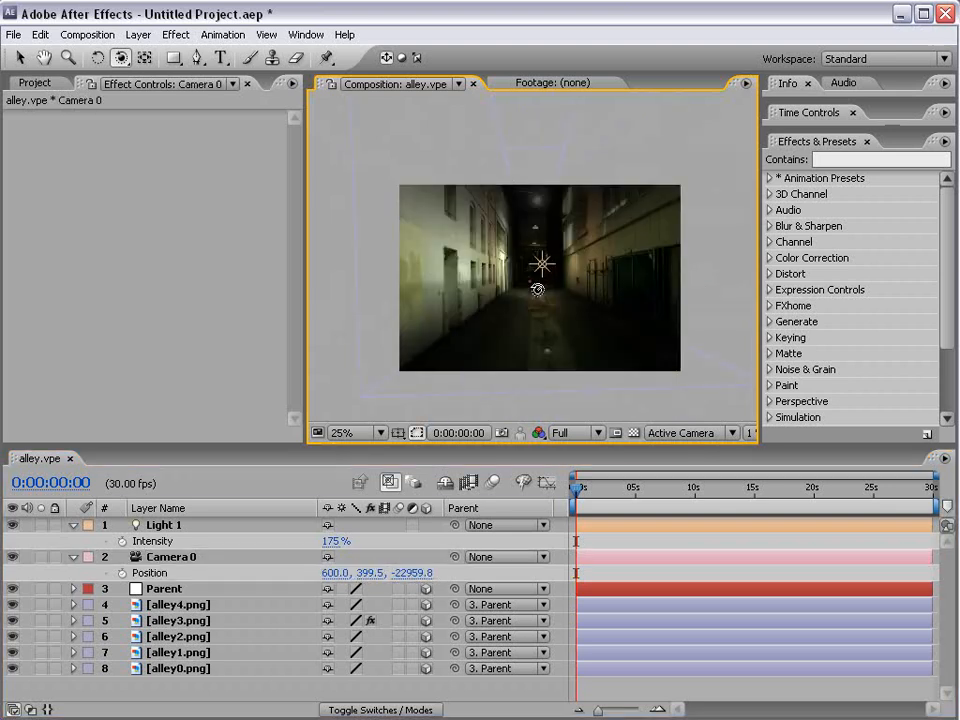
{"action": "left_click", "coordinate": [178, 592]}
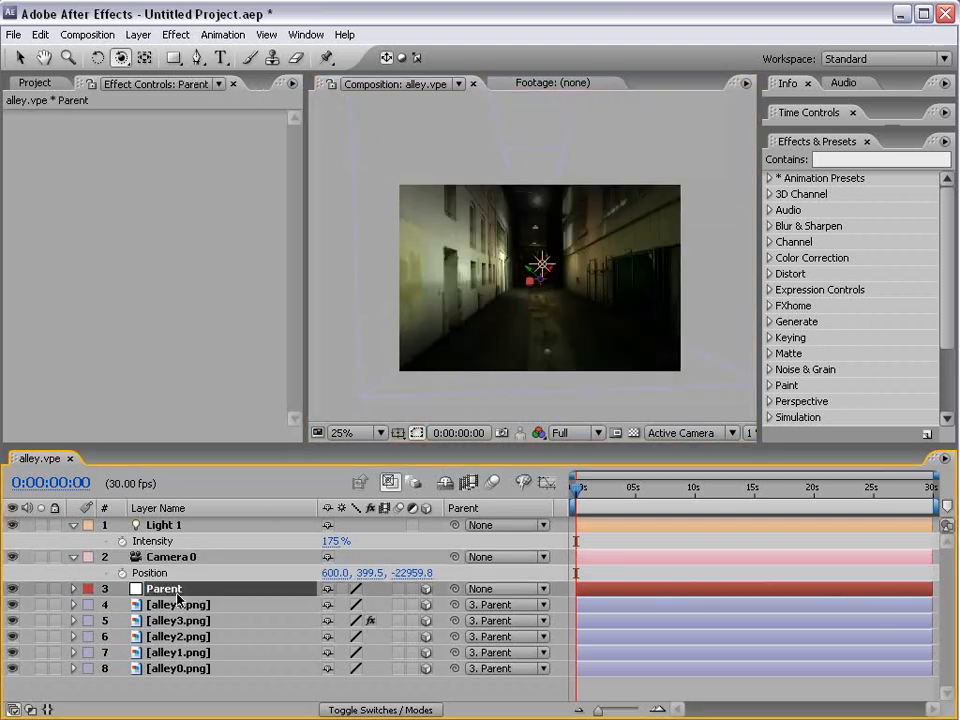
{"action": "key", "text": "p"}
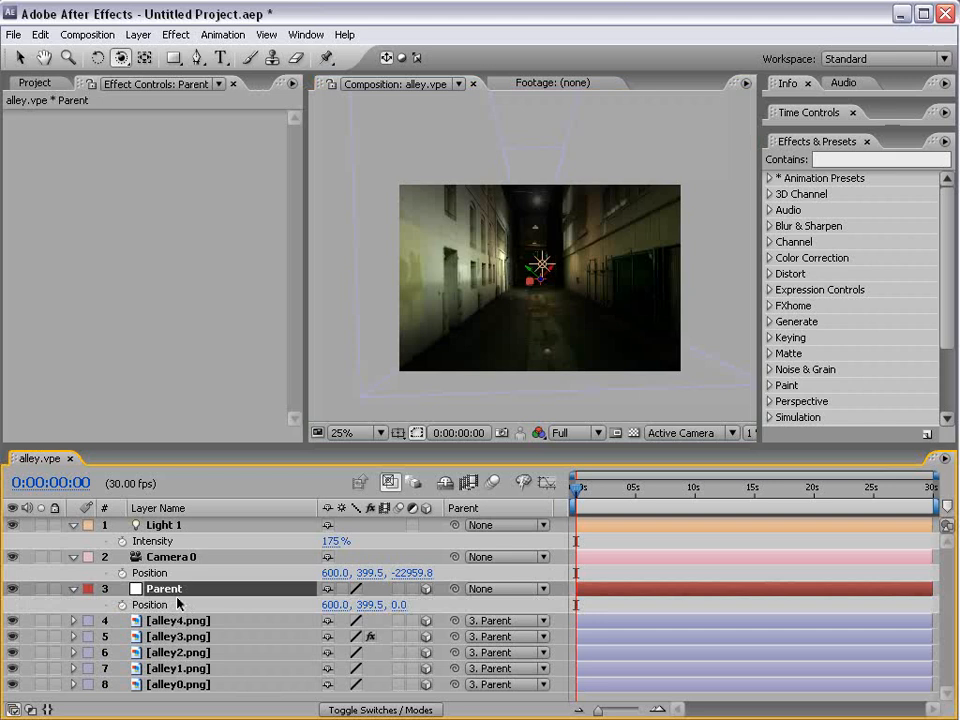
{"action": "key", "text": "grave"}
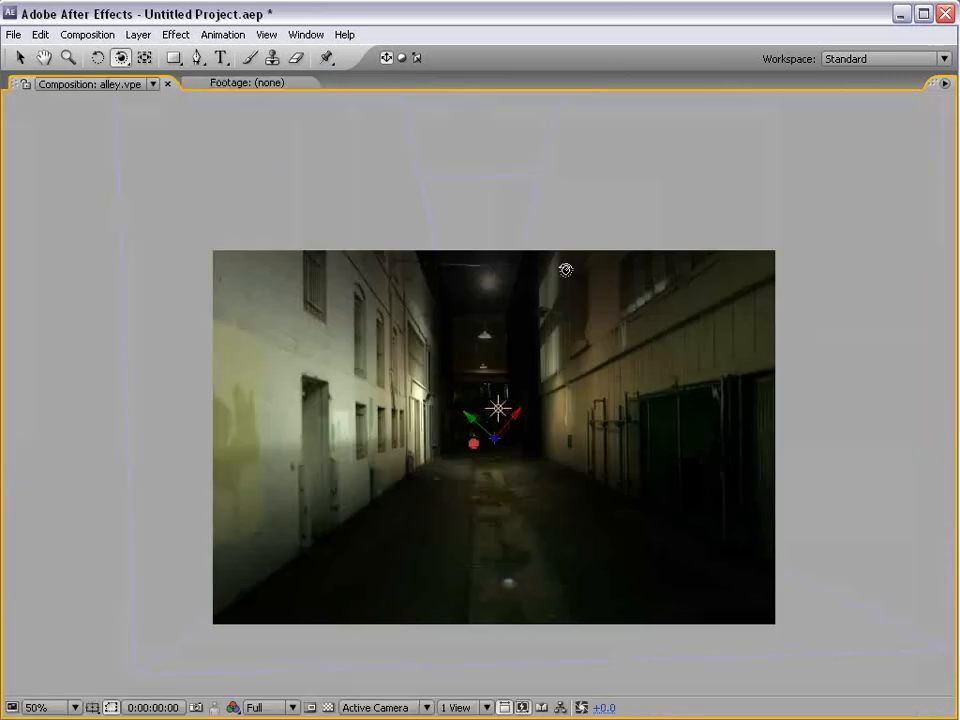
{"action": "key", "text": "grave"}
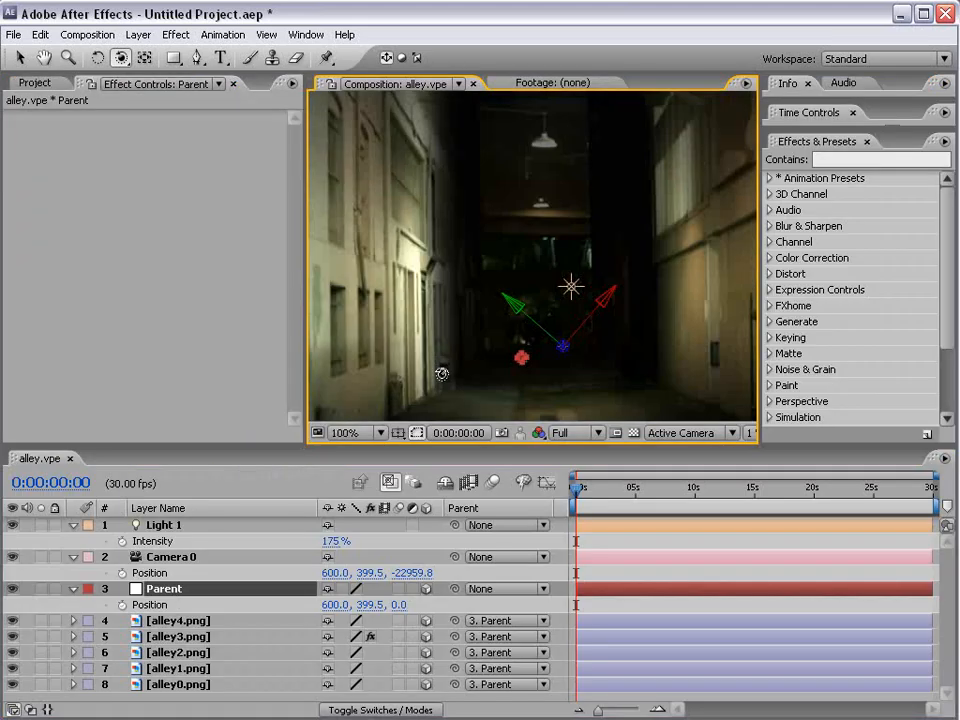
{"action": "key", "text": "grave"}
{"action": "key", "text": "grave"}
{"action": "key", "text": "comma"}
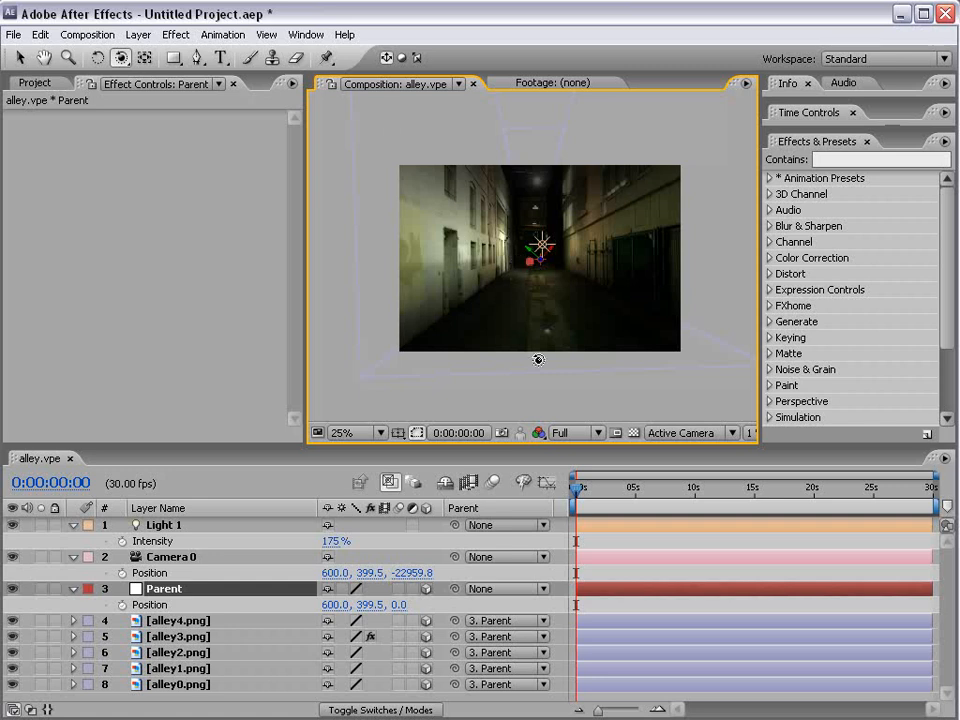
Set the intensity of Light 1 to 174% and check the lighting across the whole alley
{"action": "scroll", "coordinate": [540, 362], "scroll_direction": "up", "scroll_amount": 1}
{"action": "key", "text": "v"}
{"action": "left_click", "coordinate": [167, 537]}
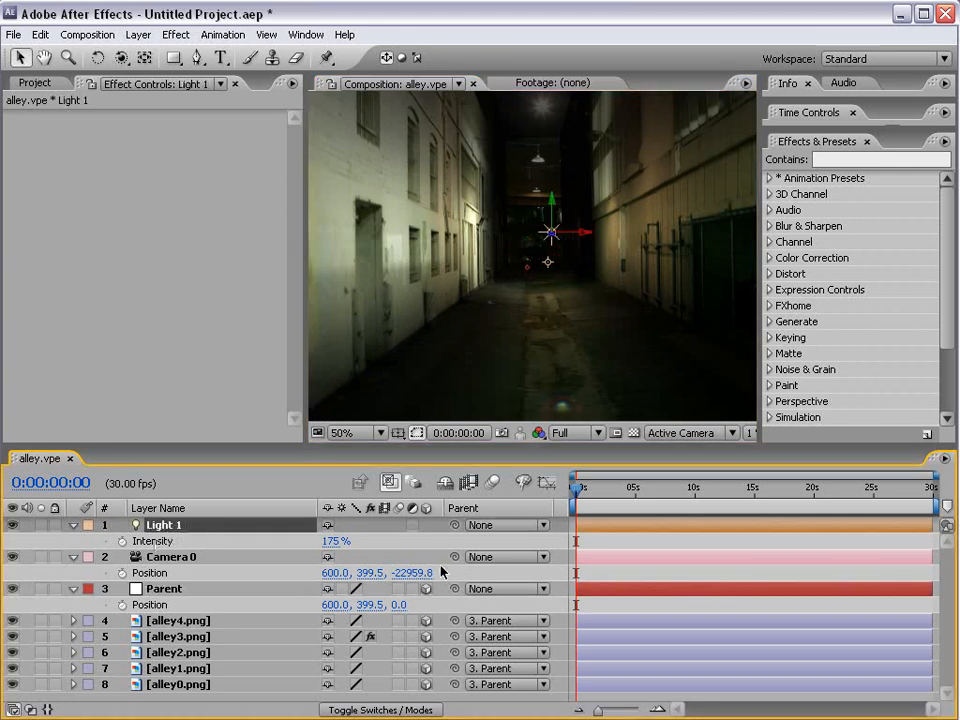
{"action": "left_click_drag", "start_coordinate": [332, 541], "coordinate": [210, 545]}
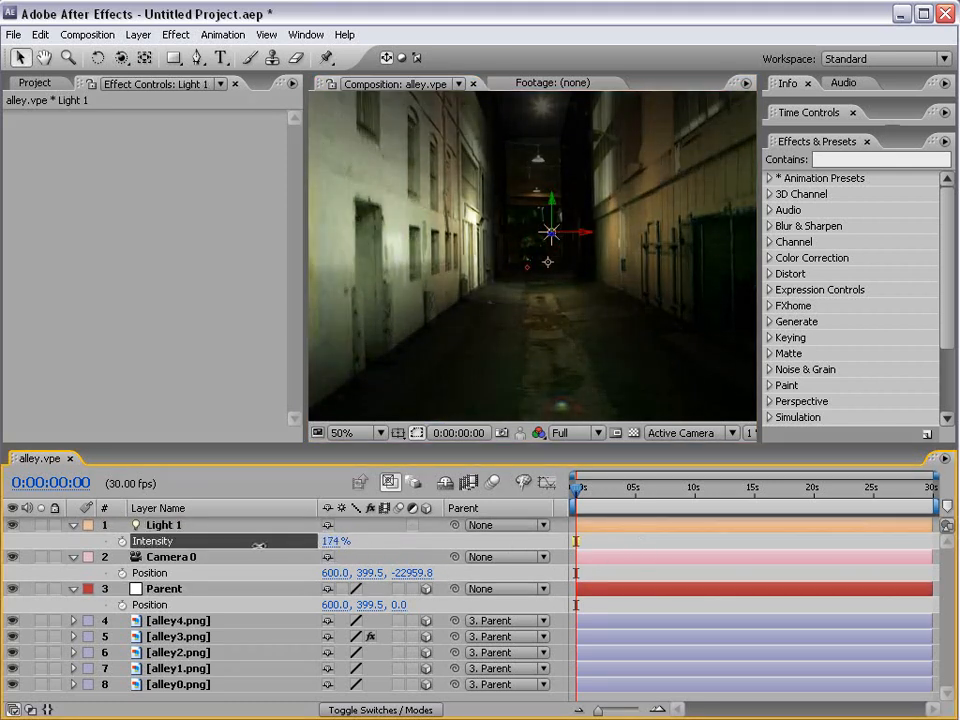
{"action": "scroll", "coordinate": [447, 377], "scroll_direction": "down", "scroll_amount": 1}
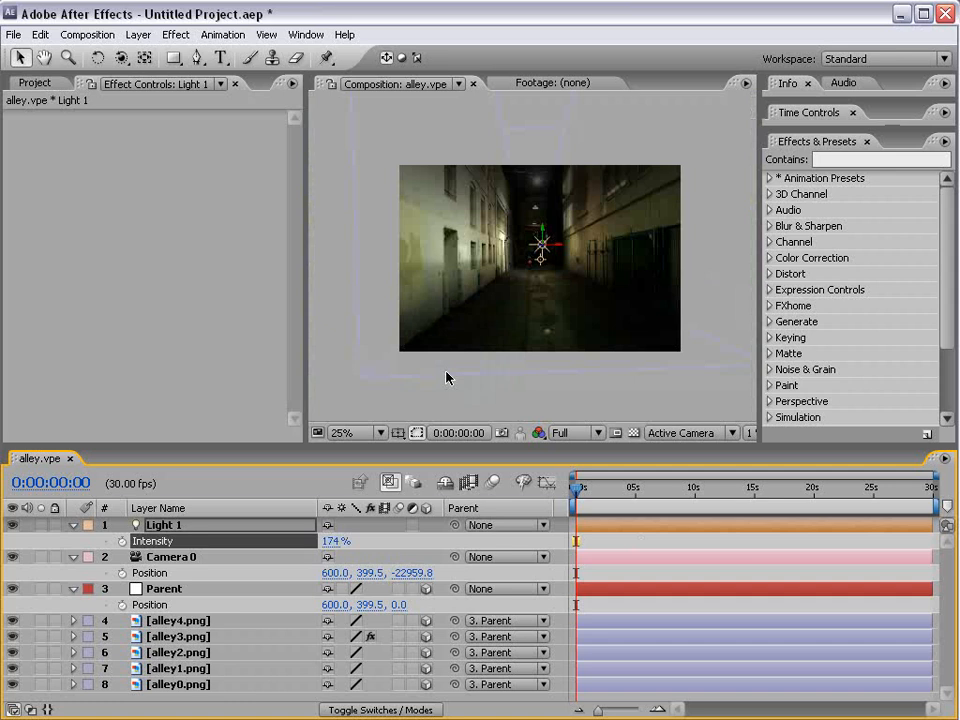